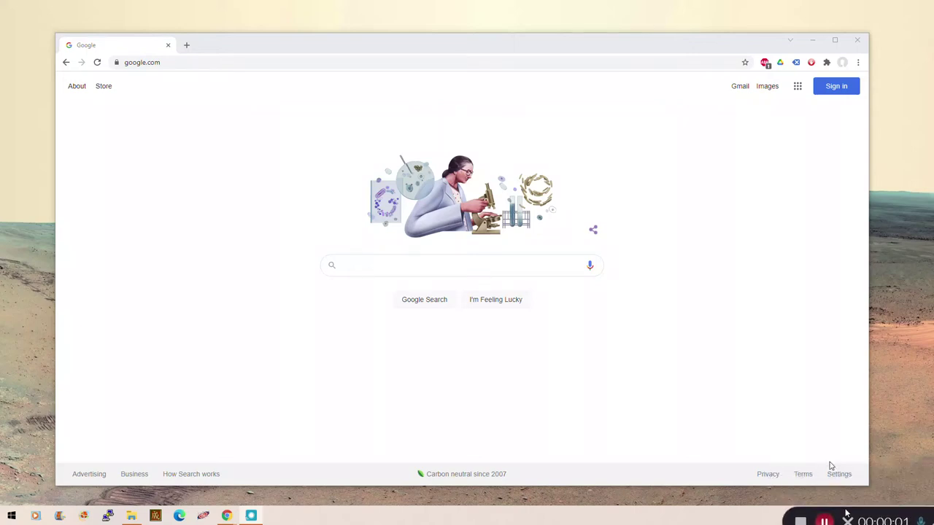
# Search Google for .fits in a new browser tab.
pyautogui.moveTo(846, 515)
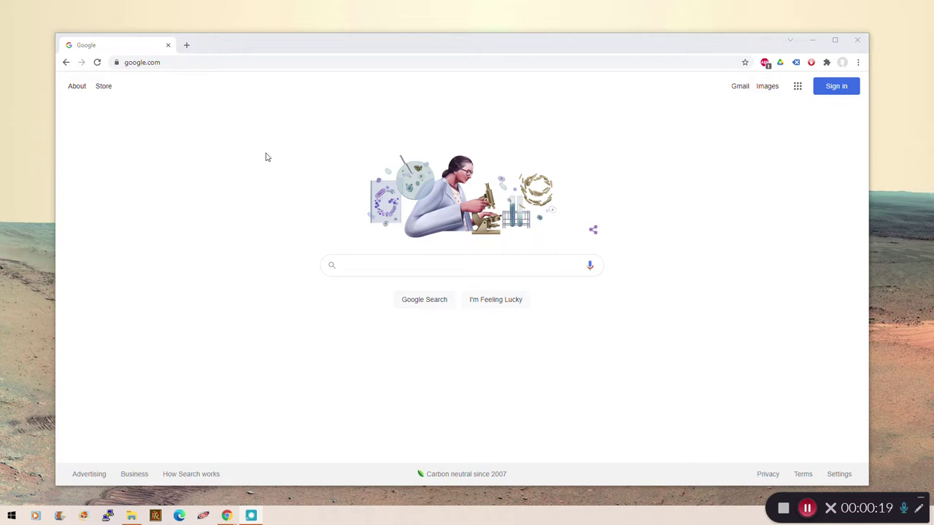
pyautogui.click(187, 45)
pyautogui.write('.fits')
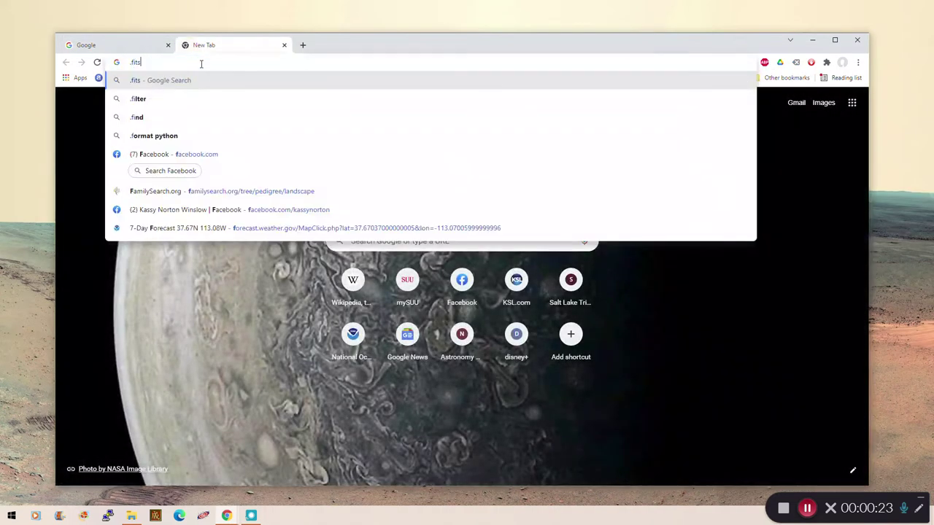
pyautogui.press('Return')
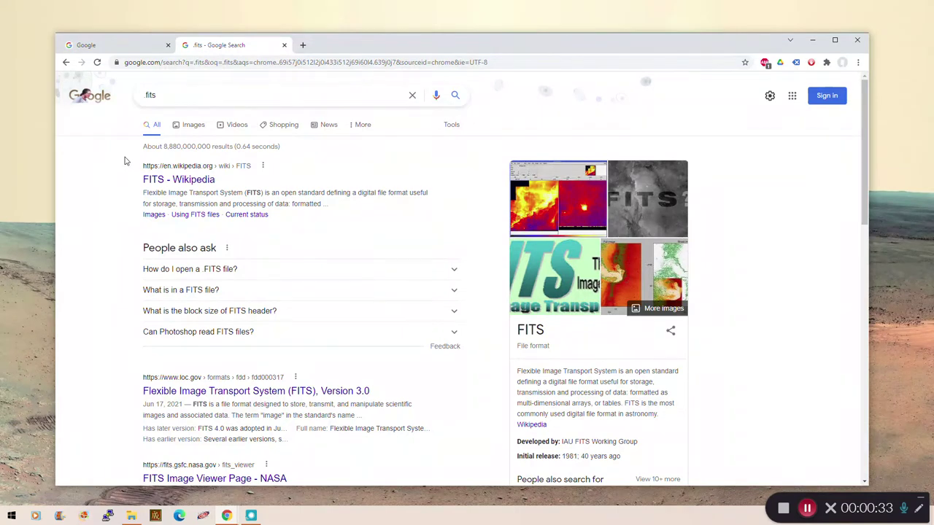
# Replace the search text with astroimagej and run the suggested search.
pyautogui.tripleClick(169, 95)
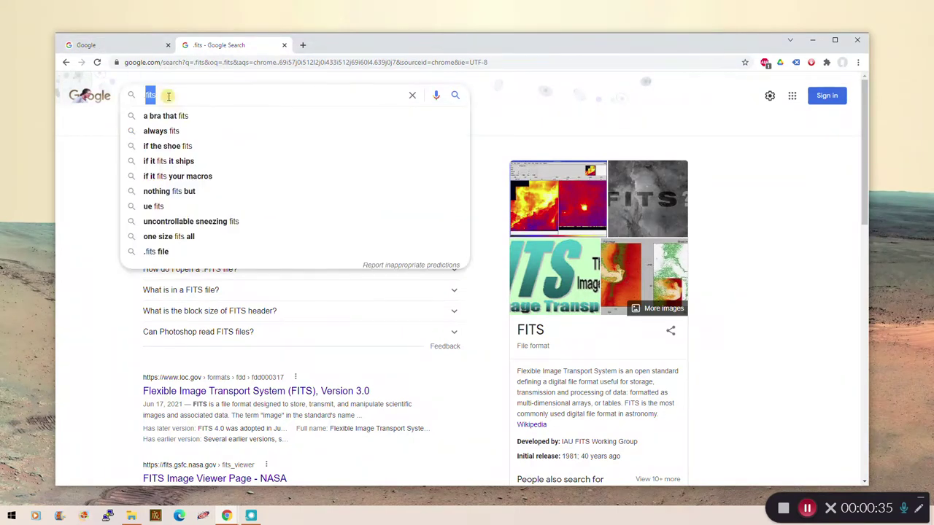
pyautogui.press('BackSpace')
pyautogui.press('BackSpace')
pyautogui.press('BackSpace')
pyautogui.press('BackSpace')
pyautogui.press('BackSpace')
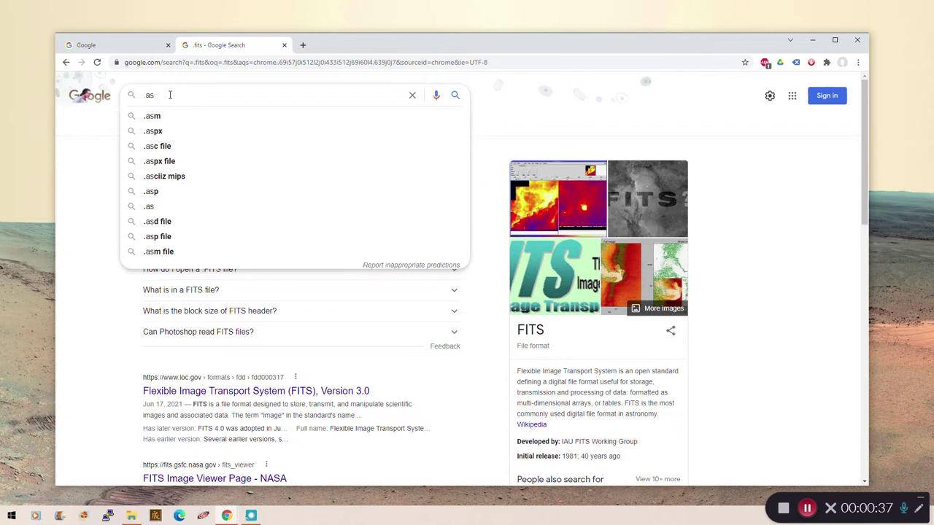
pyautogui.write('astroi')
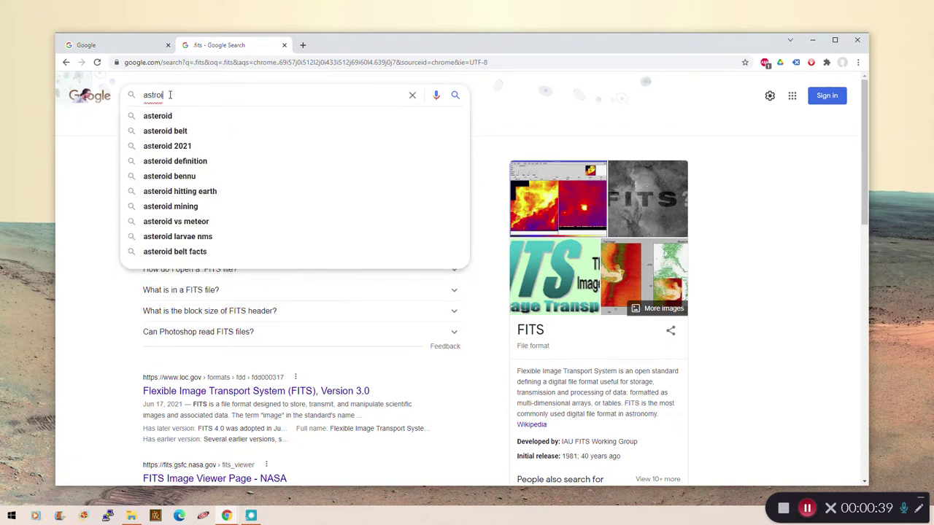
pyautogui.write('magej')
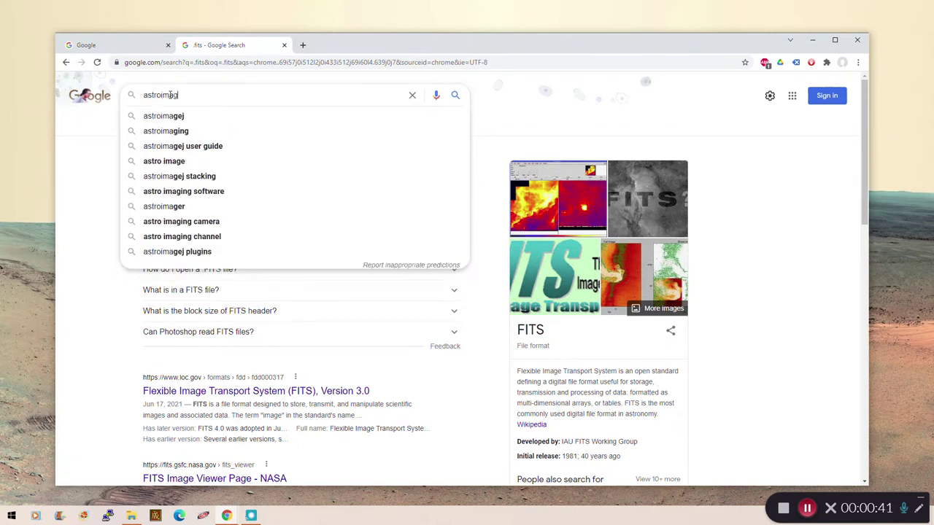
pyautogui.click(168, 117)
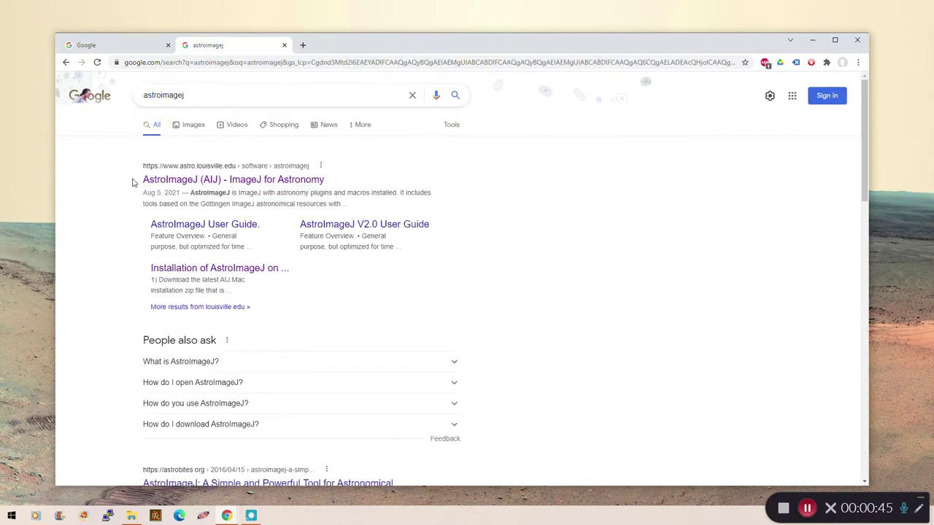
# Go to the AstroImageJ (AIJ) home page and follow its installation packages link.
pyautogui.click(205, 183)
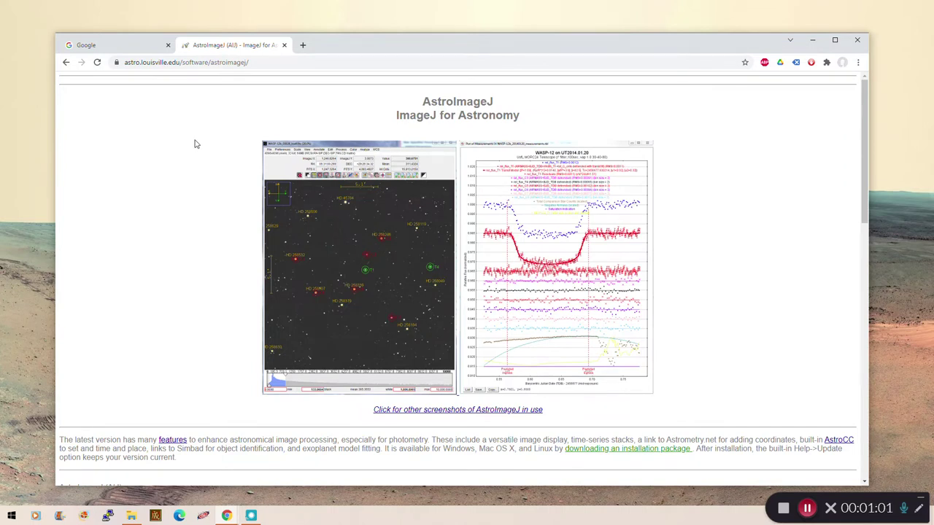
pyautogui.scroll(-1, 196, 143)
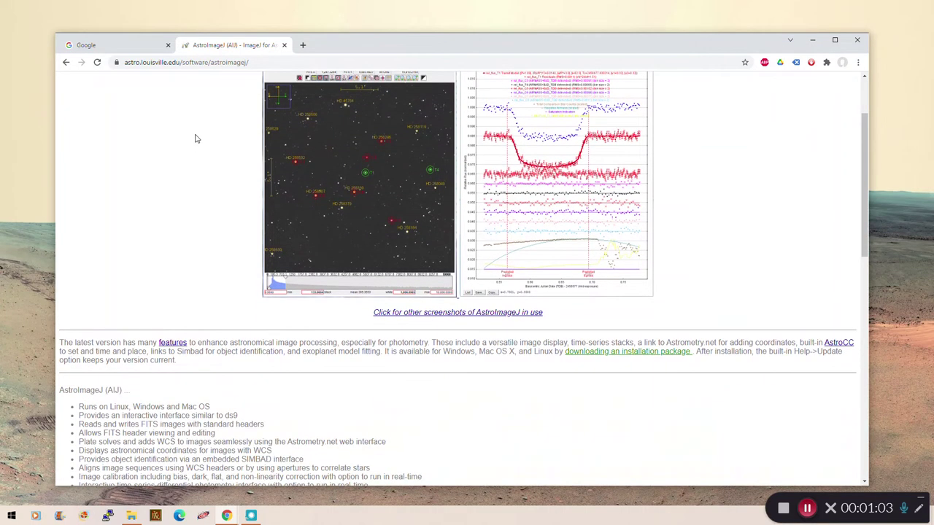
pyautogui.scroll(-4, 195, 142)
pyautogui.scroll(-1, 219, 240)
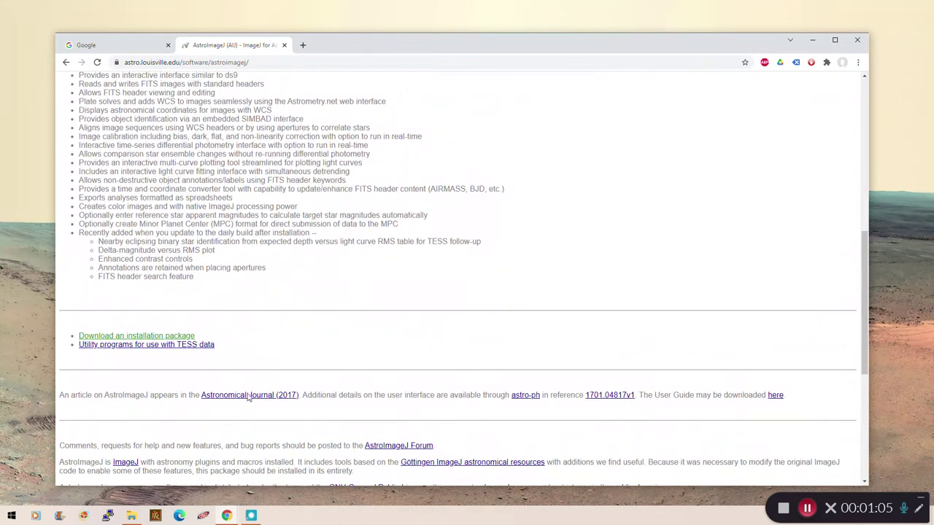
pyautogui.click(154, 338)
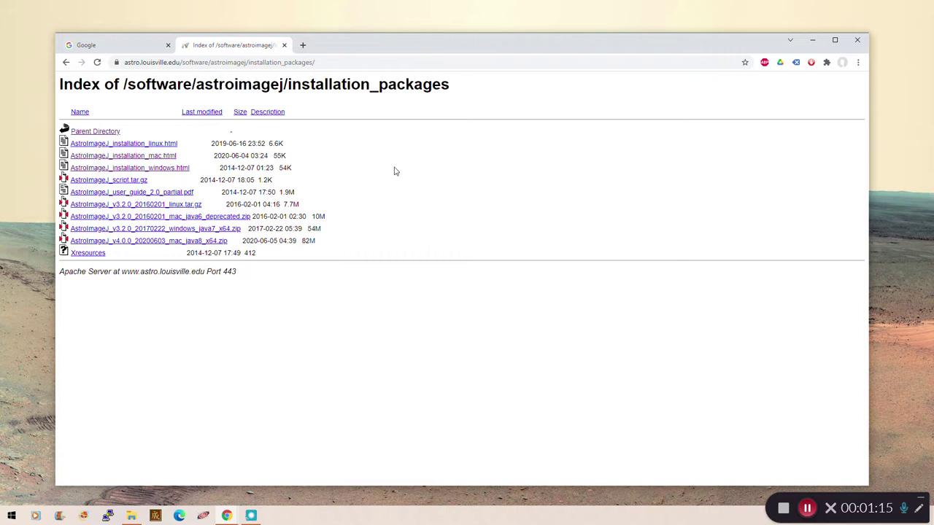
# Read AstroImageJ_installation_windows.html, then open the packages listing in a new tab.
pyautogui.click(155, 170)
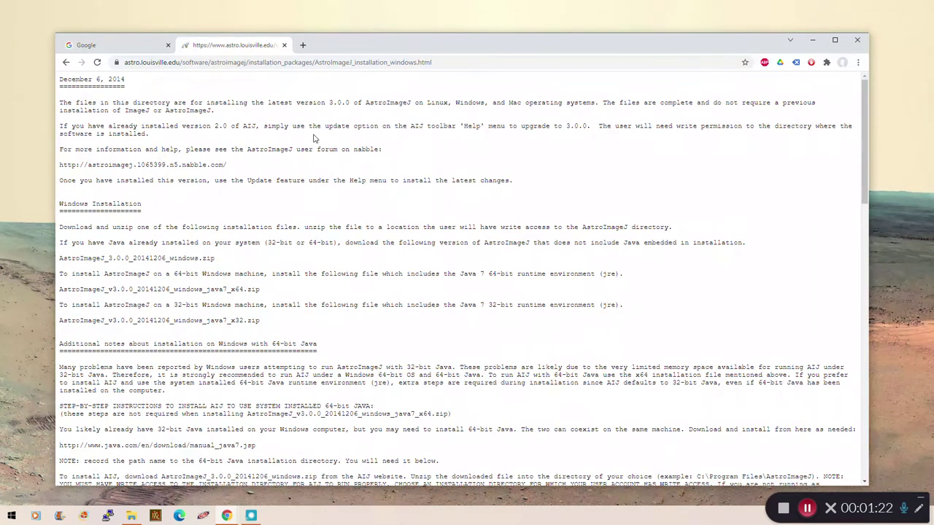
pyautogui.scroll(-5, 314, 138)
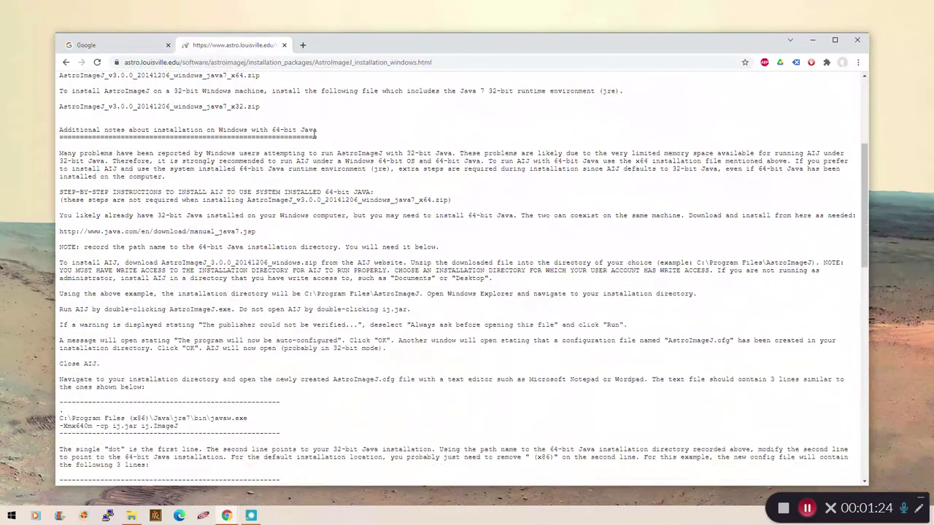
pyautogui.scroll(-4, 314, 138)
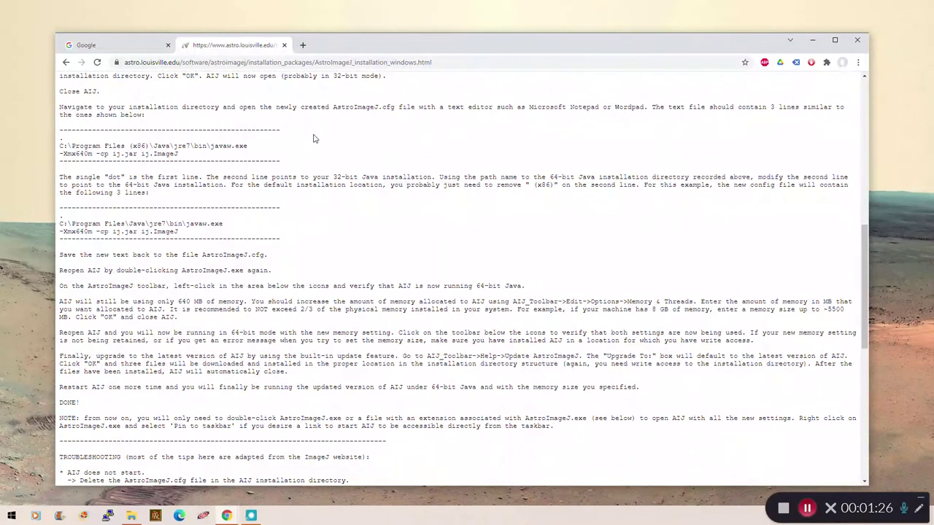
pyautogui.scroll(-7, 313, 138)
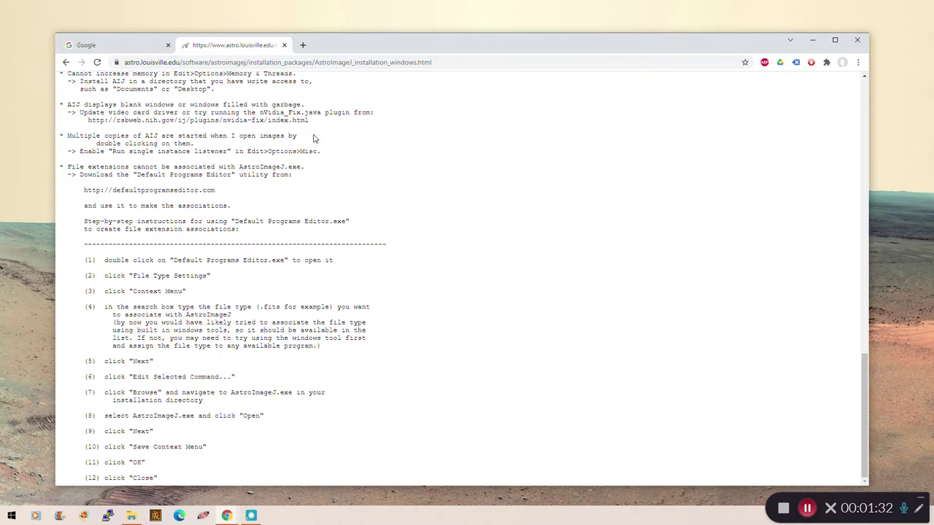
pyautogui.scroll(15, 324, 134)
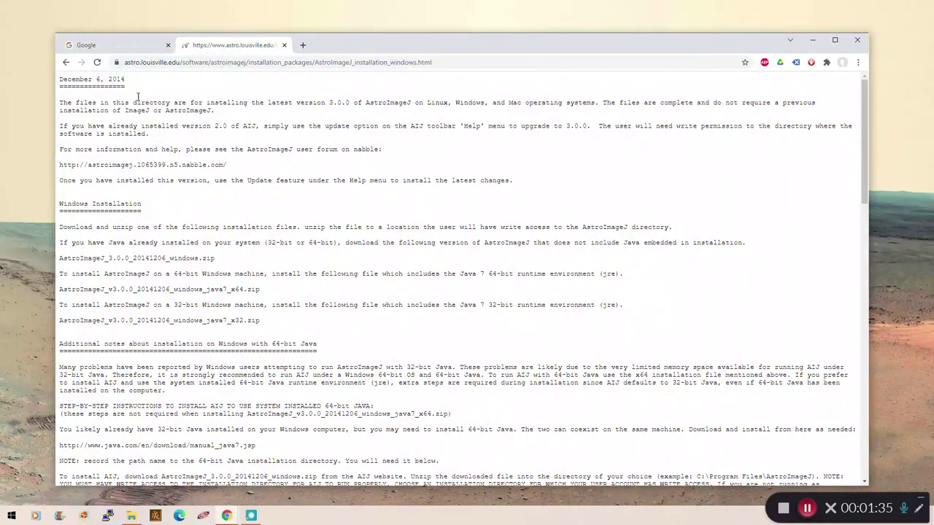
pyautogui.middleClick(65, 62)
# Download AstroImageJ_v3.2.0_20170222_windows_java7_x64.zip from the packages listing and open it.
pyautogui.click(326, 46)
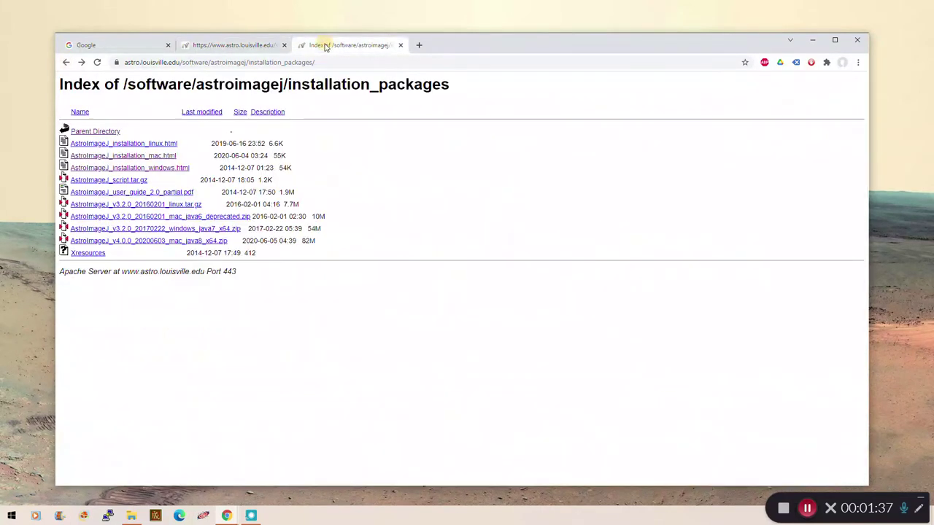
pyautogui.click(188, 231)
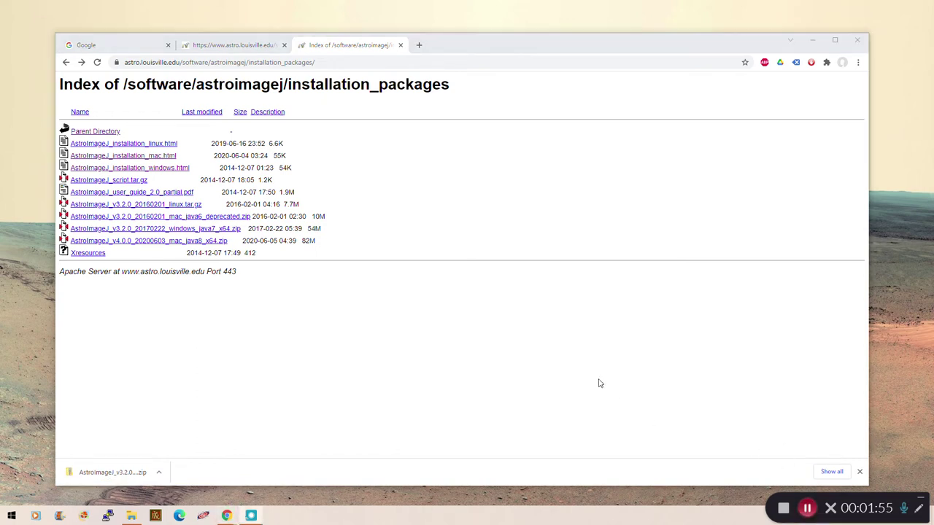
pyautogui.click(90, 476)
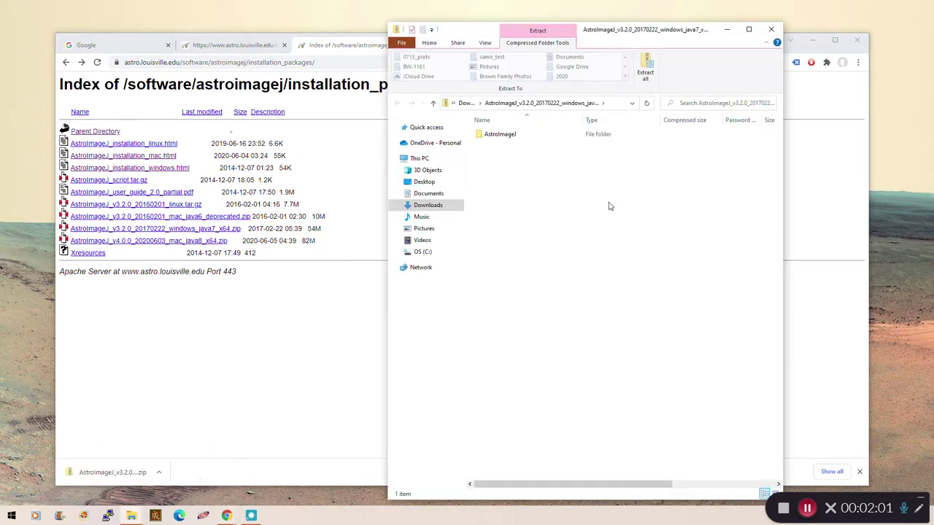
# Extract all files from the zip into the Desktop astroimagej folder.
pyautogui.click(644, 74)
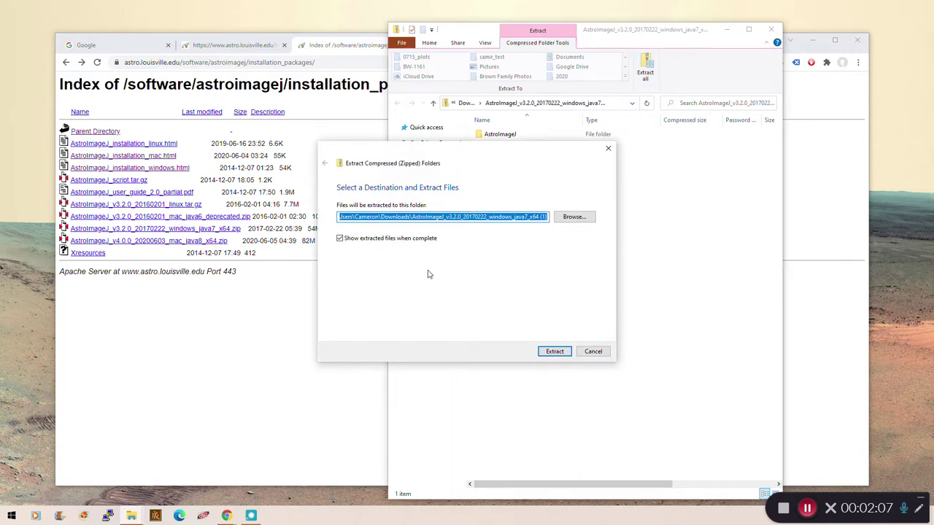
pyautogui.click(575, 218)
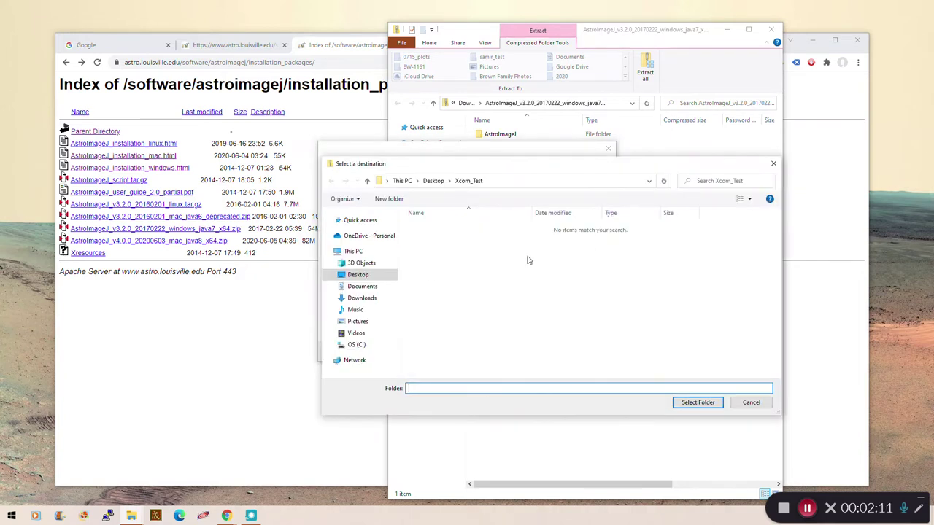
pyautogui.click(697, 402)
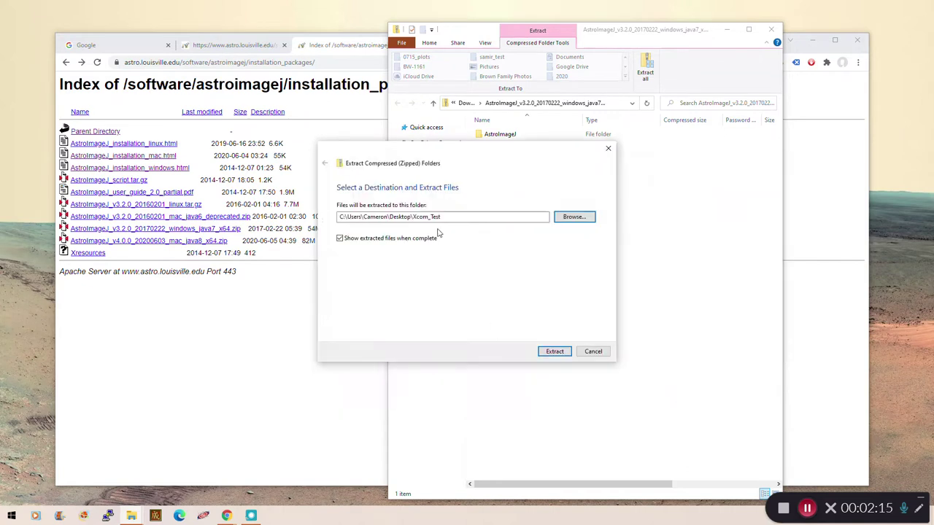
pyautogui.moveTo(441, 217); pyautogui.dragTo(413, 223)
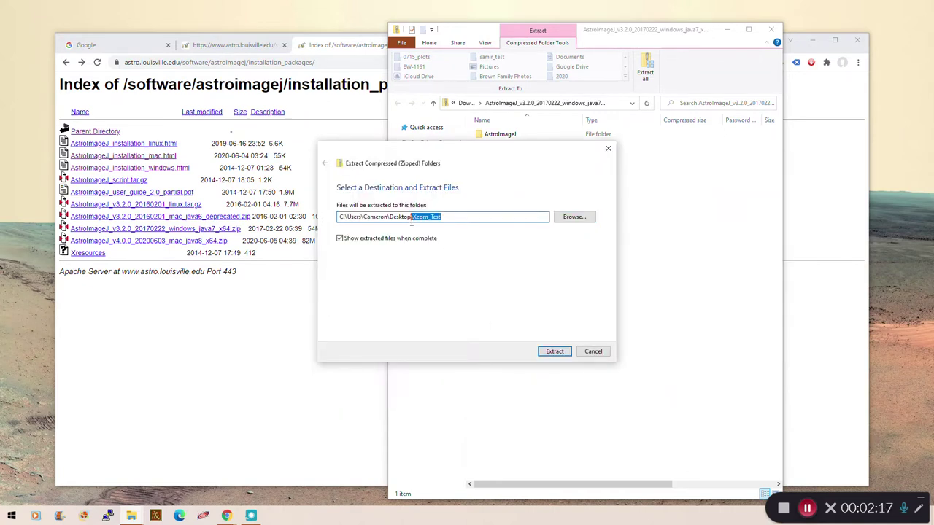
pyautogui.write('astro')
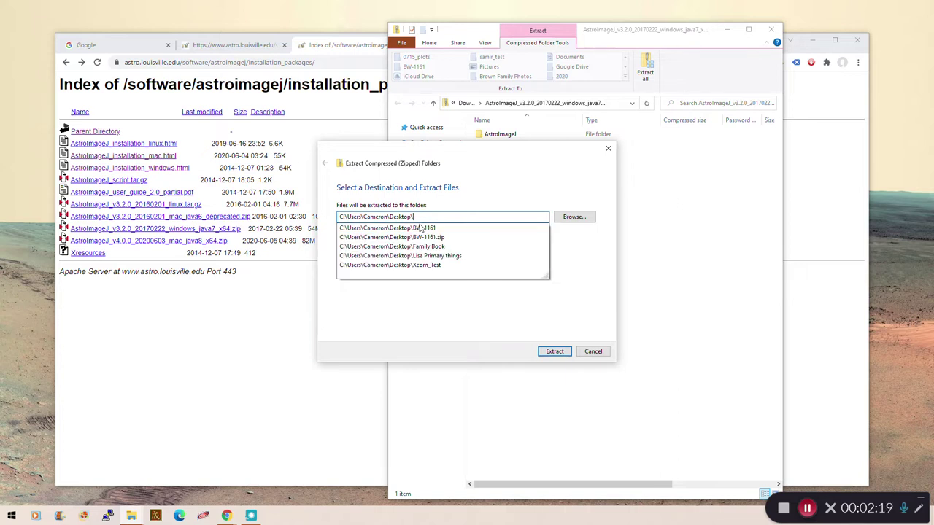
pyautogui.write('imagej')
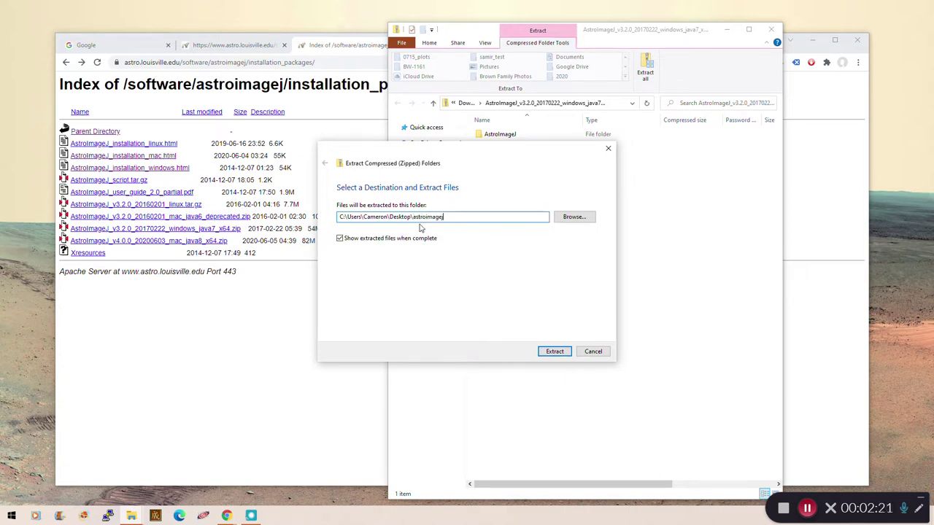
pyautogui.click(552, 352)
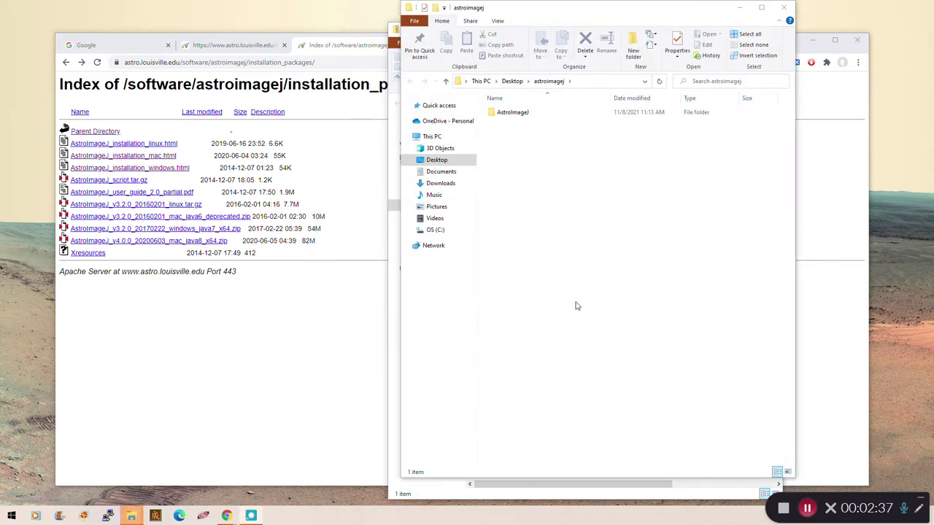
# Launch AstroImageJ from the extracted folder, accept both setup notices, and allow firewall access.
pyautogui.doubleClick(516, 113)
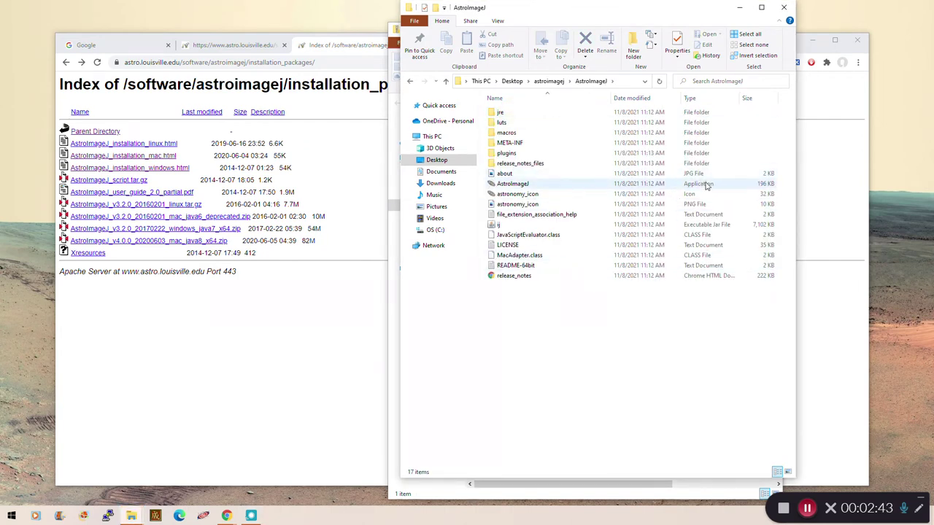
pyautogui.doubleClick(518, 187)
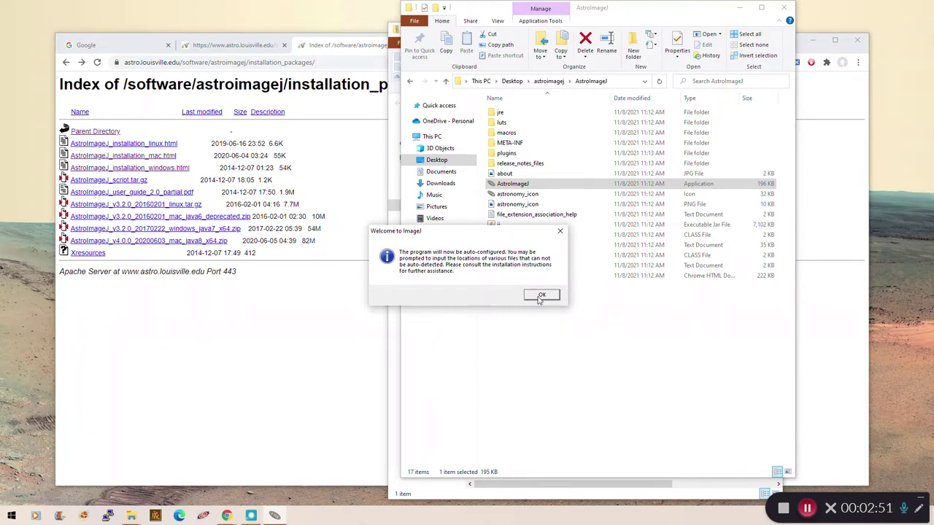
pyautogui.click(539, 296)
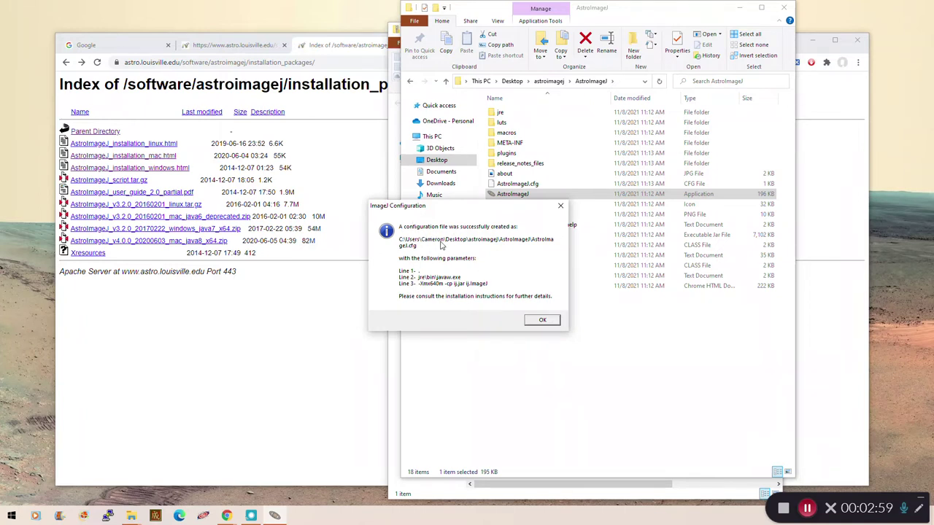
pyautogui.click(538, 320)
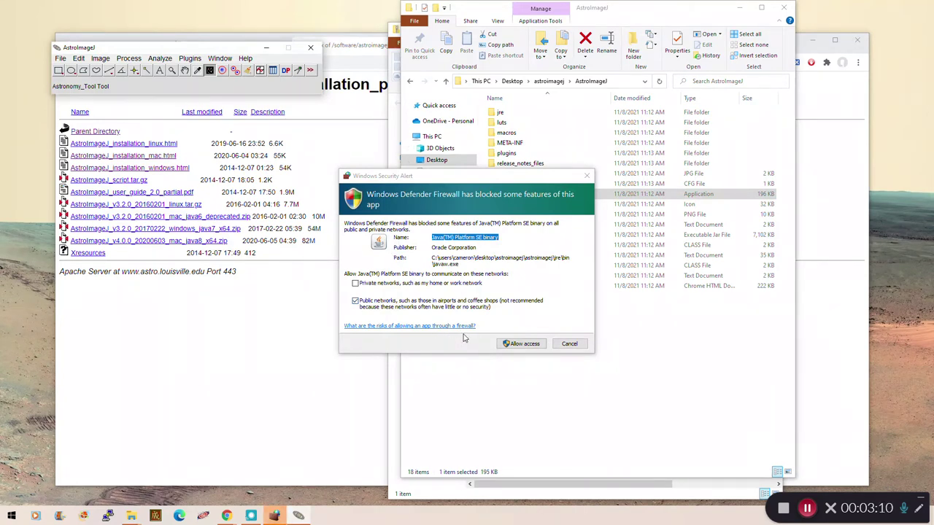
pyautogui.click(511, 344)
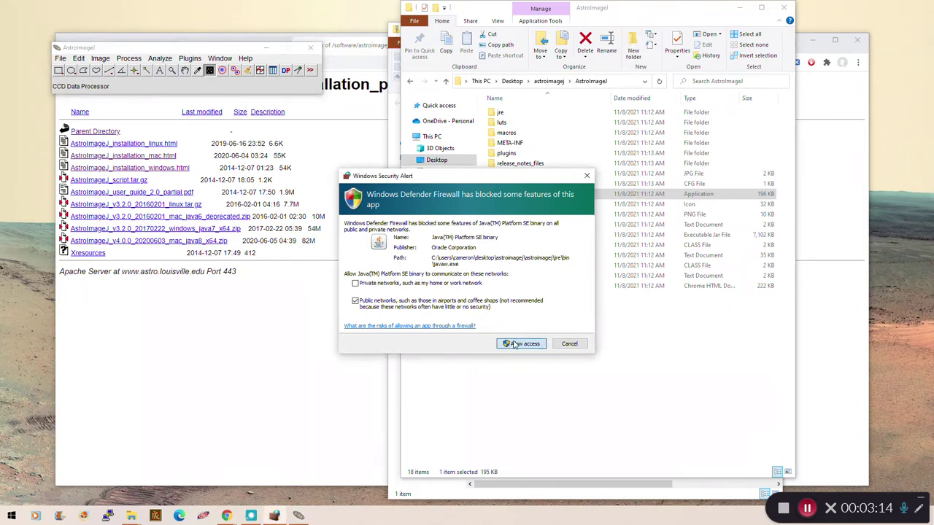
pyautogui.click(516, 346)
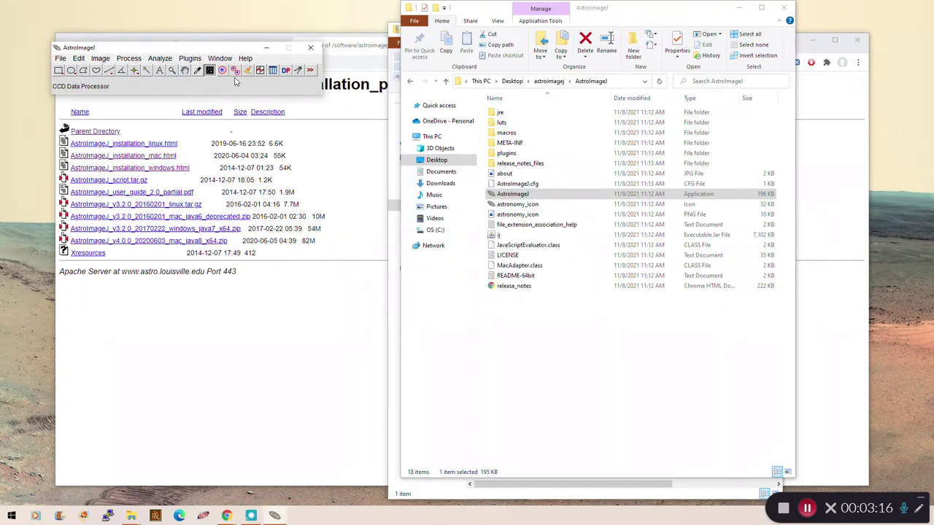
# Drag the AstroImageJ toolbar window to the centre of the screen.
pyautogui.moveTo(238, 49); pyautogui.dragTo(470, 111)
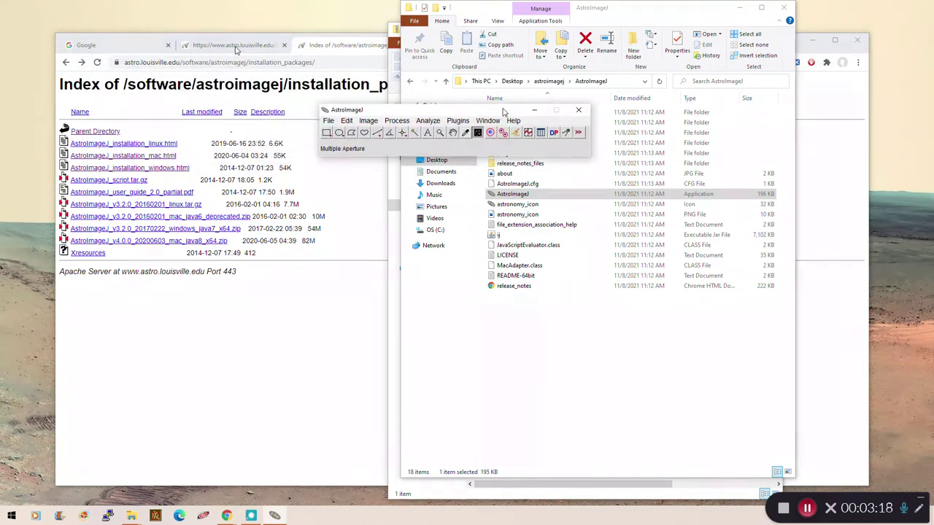
pyautogui.moveTo(503, 111); pyautogui.dragTo(507, 116)
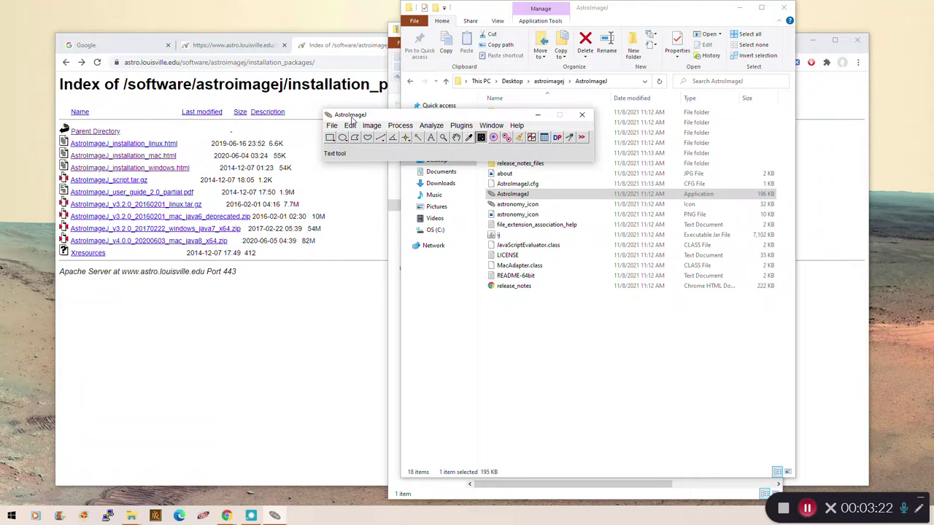
# Load the Bat Cochlea Renderings sample from the File menu's samples.
pyautogui.click(331, 127)
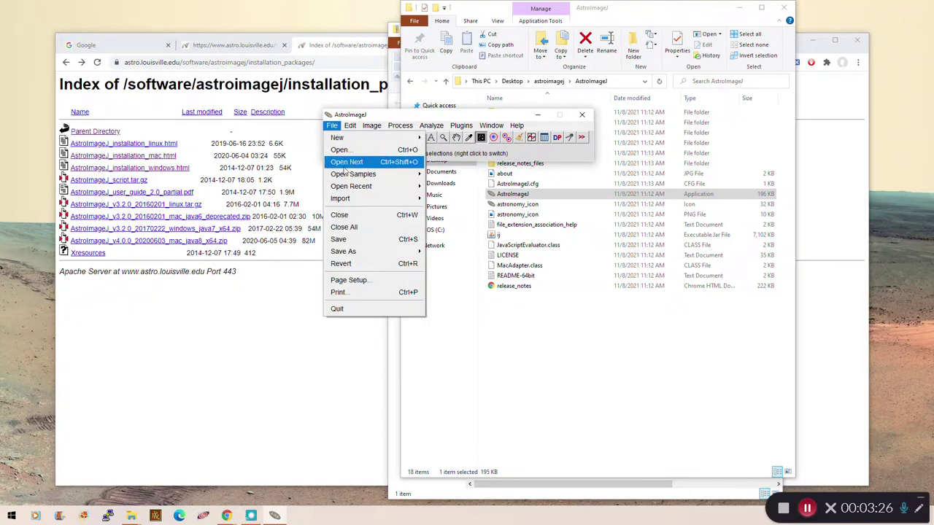
pyautogui.moveTo(346, 178)
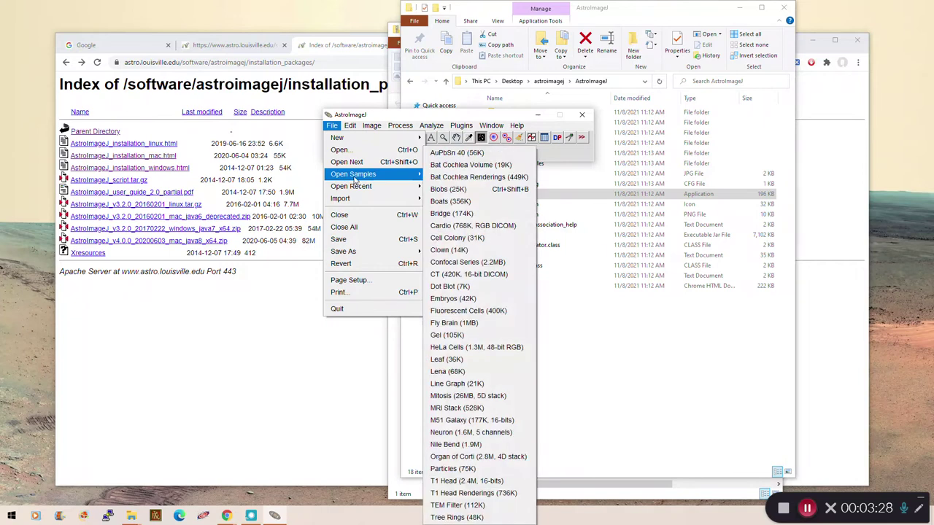
pyautogui.click(462, 178)
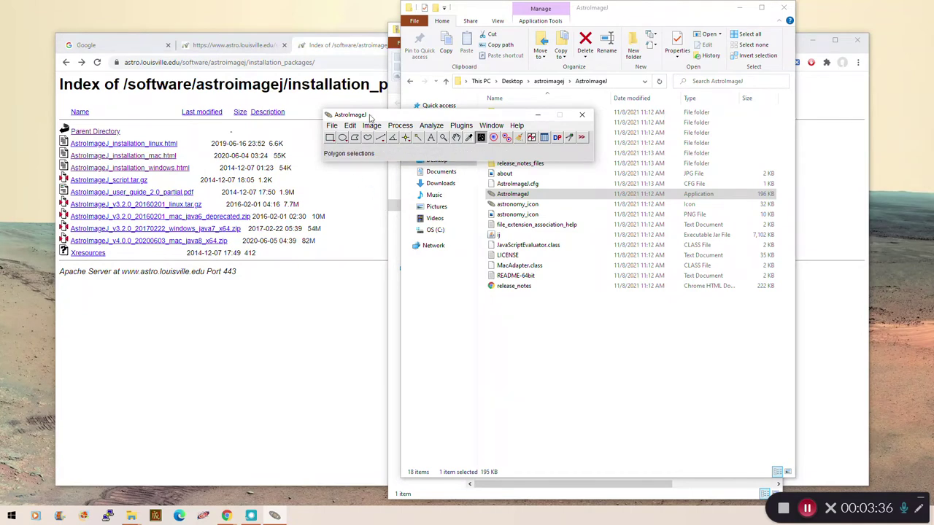
# Shift the toolbar window slightly and bring up the File menu again.
pyautogui.moveTo(381, 115); pyautogui.dragTo(390, 119)
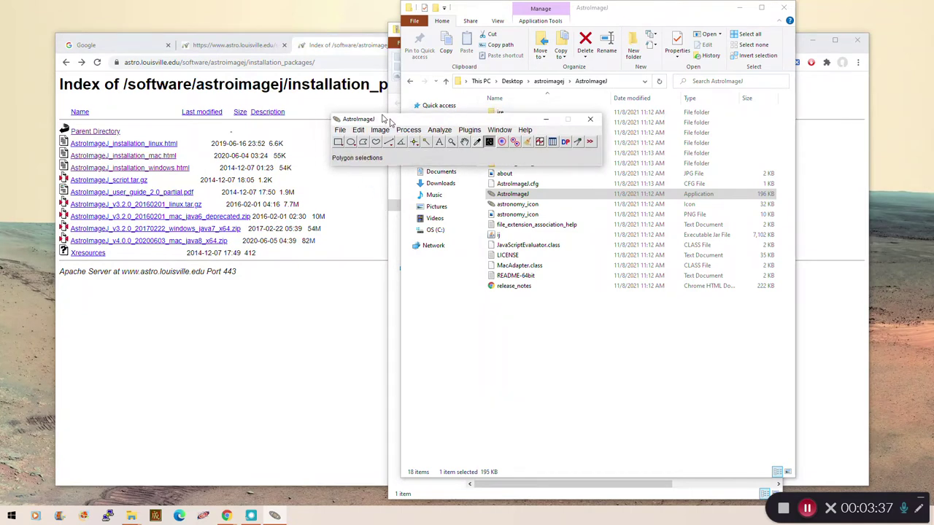
pyautogui.click(340, 129)
pyautogui.moveTo(385, 180)
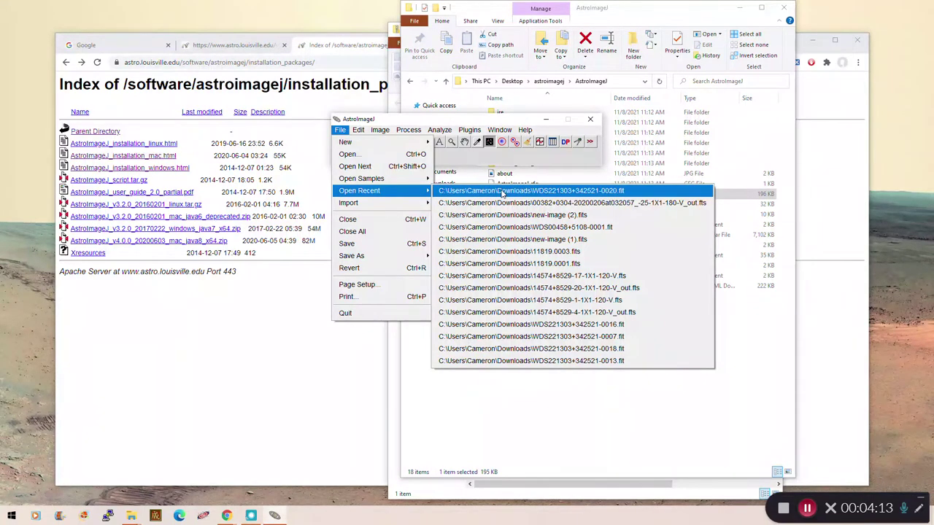
# Open the recent WDS221303+342521-0020.fit image and view its FITS header keywords.
pyautogui.click(502, 191)
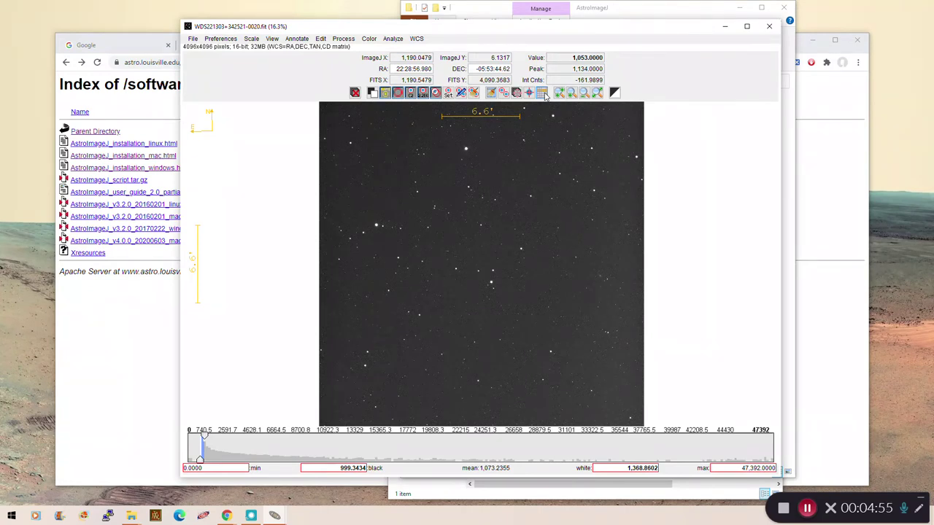
pyautogui.click(543, 94)
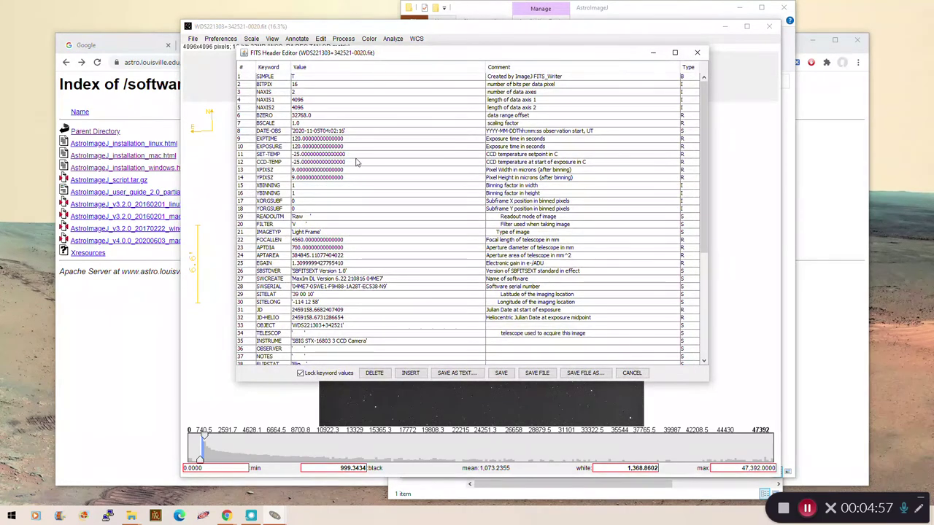
pyautogui.doubleClick(276, 91)
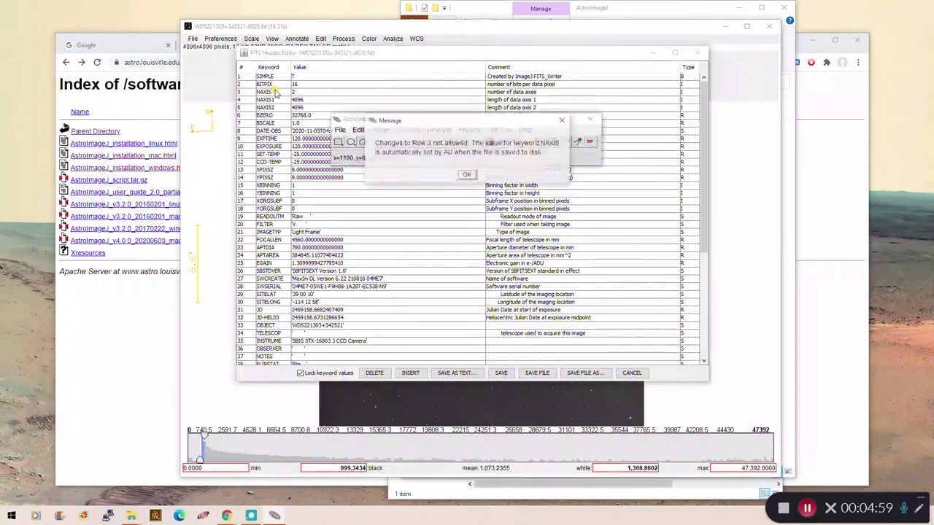
pyautogui.click(471, 176)
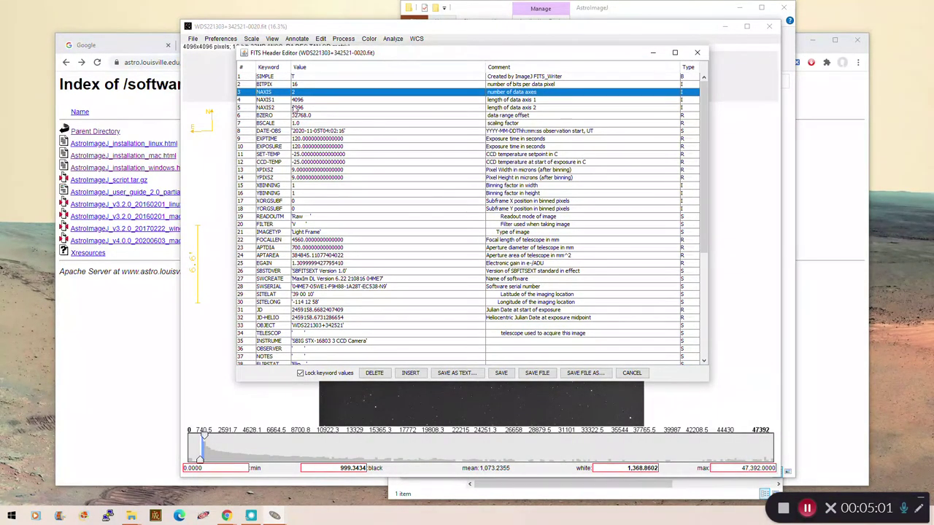
pyautogui.doubleClick(299, 100)
pyautogui.click(470, 179)
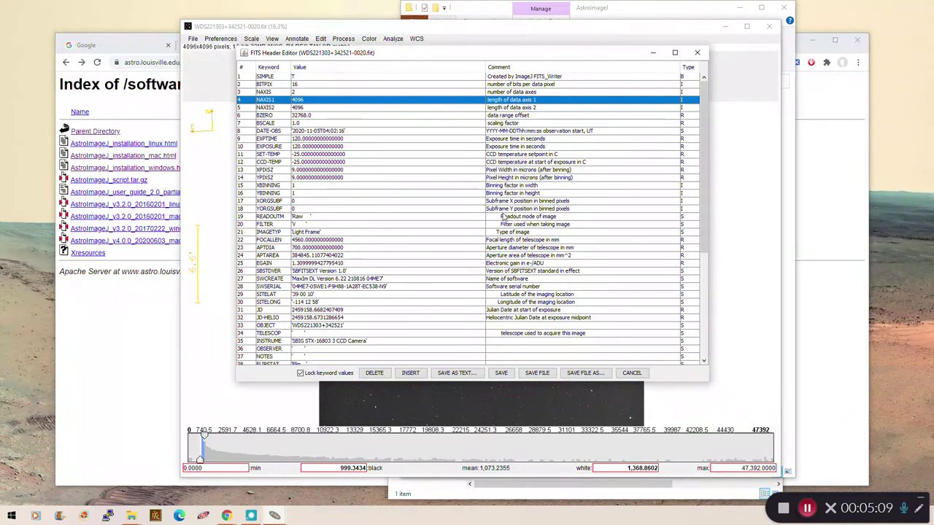
pyautogui.click(631, 373)
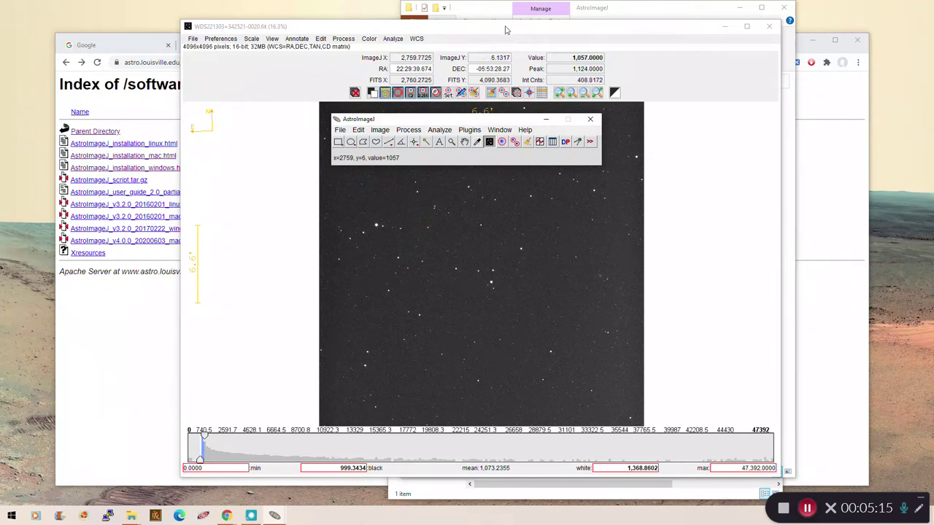
# Close the star image window and start importing an image sequence.
pyautogui.click(770, 27)
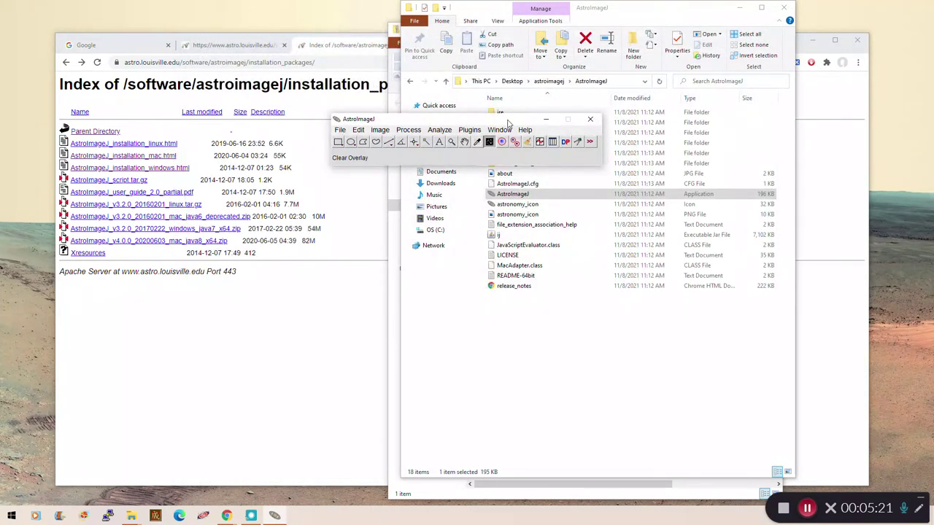
pyautogui.moveTo(509, 123); pyautogui.dragTo(501, 175)
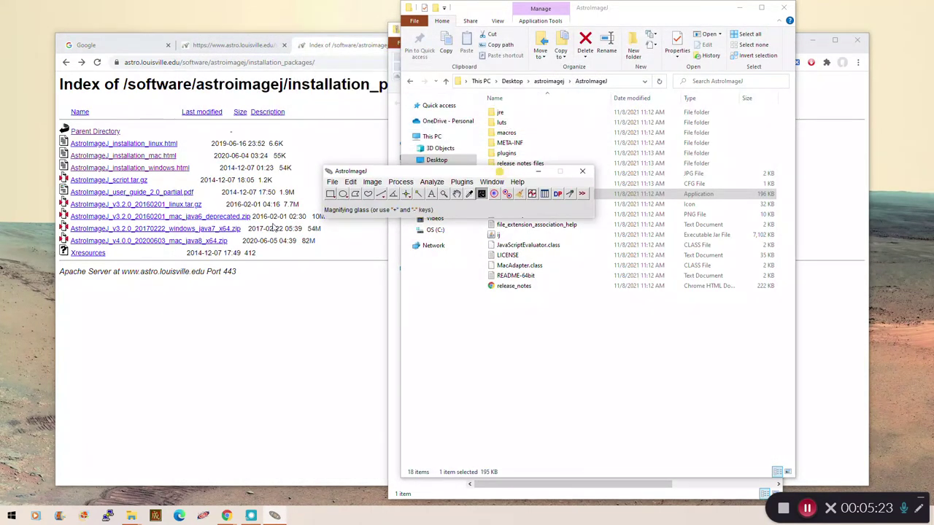
pyautogui.click(332, 182)
pyautogui.moveTo(371, 255)
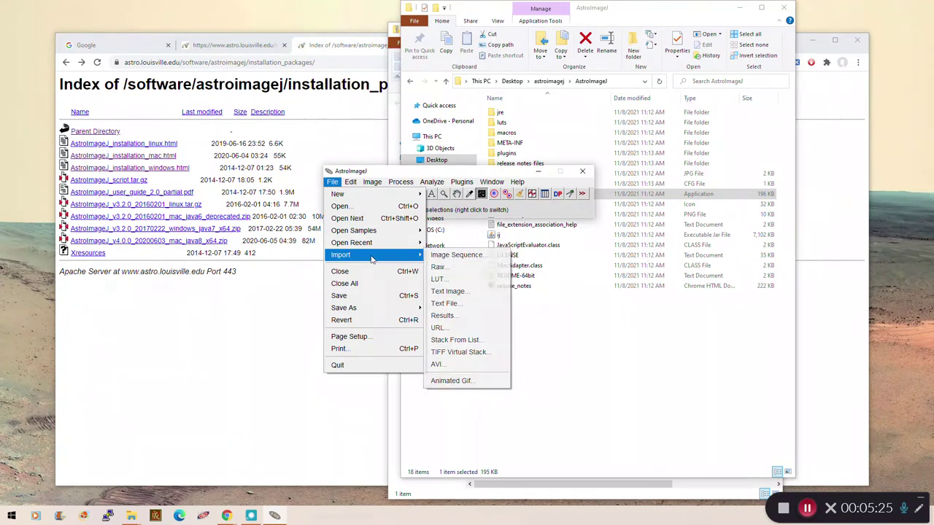
pyautogui.click(461, 257)
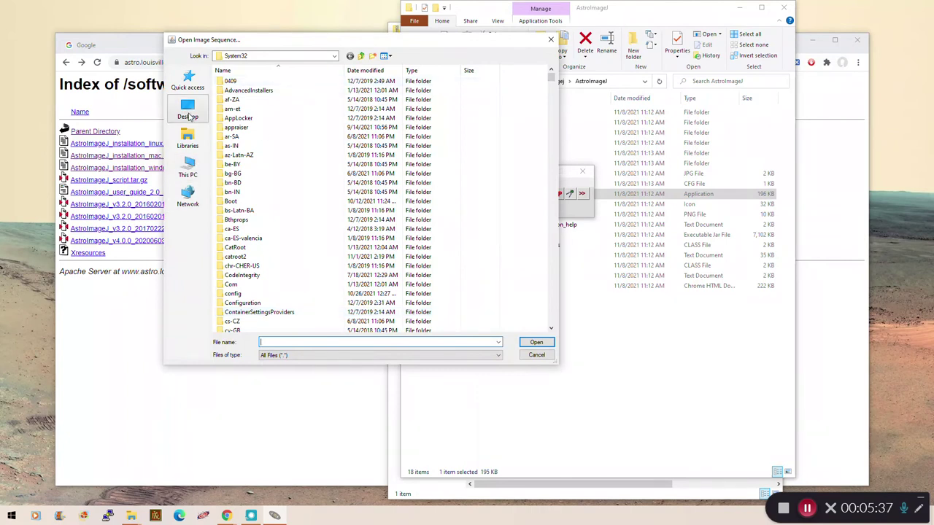
# In Downloads, choose the first 00382+0304 FITS file as the sequence start and open it.
pyautogui.click(188, 164)
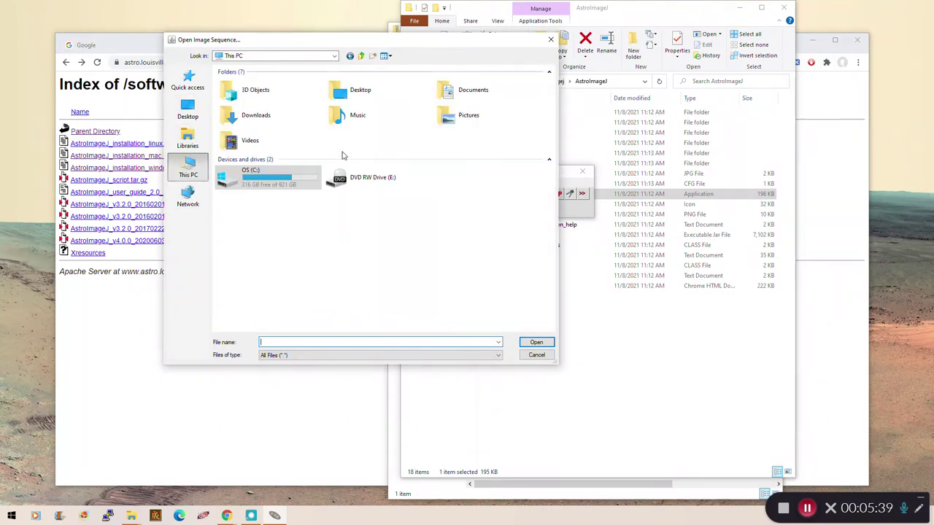
pyautogui.doubleClick(256, 122)
pyautogui.scroll(-5, 428, 146)
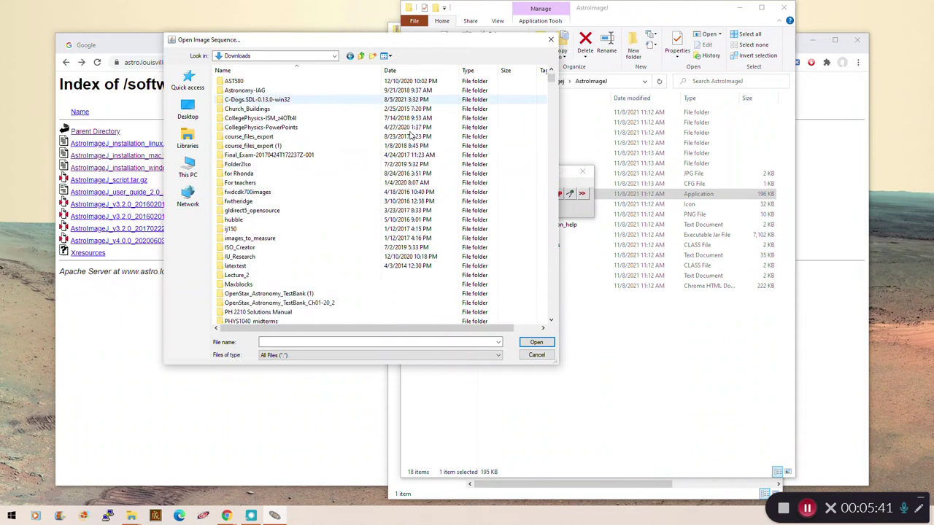
pyautogui.click(329, 356)
pyautogui.click(329, 355)
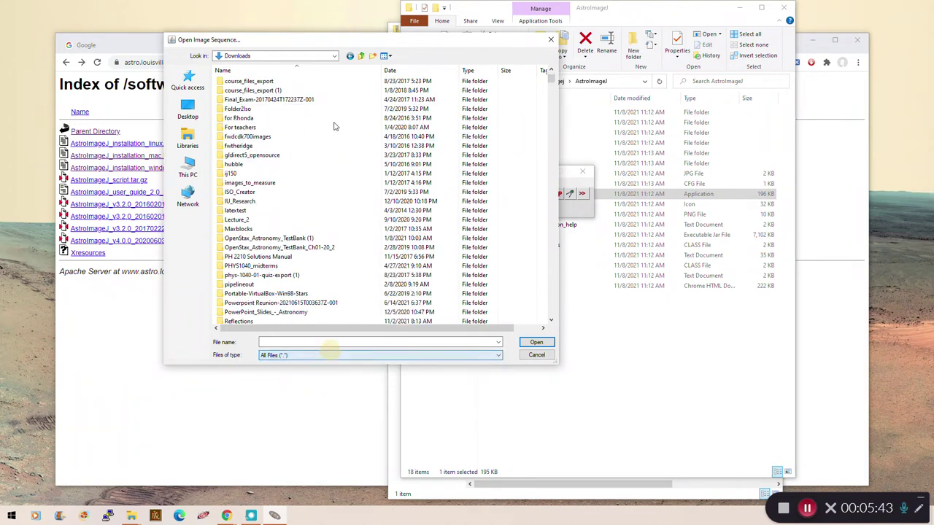
pyautogui.scroll(-10, 333, 125)
pyautogui.scroll(-15, 340, 109)
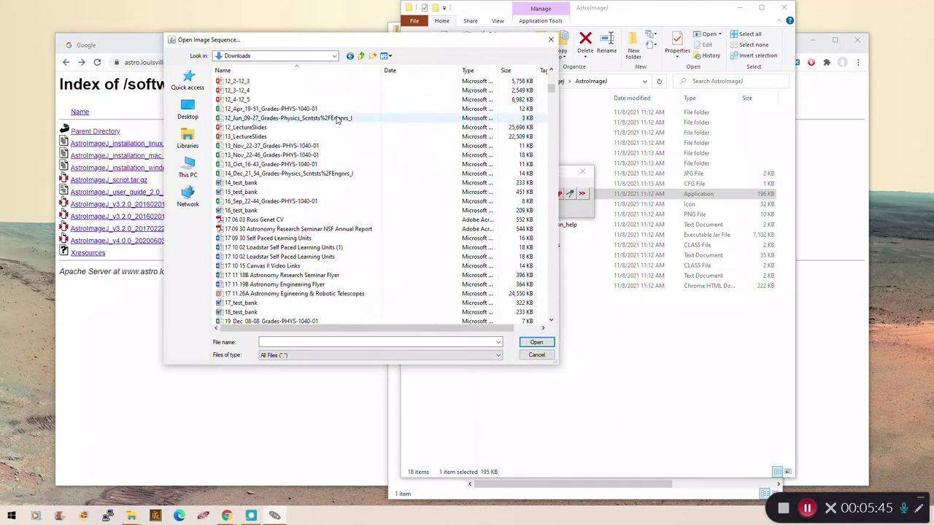
pyautogui.scroll(-15, 336, 121)
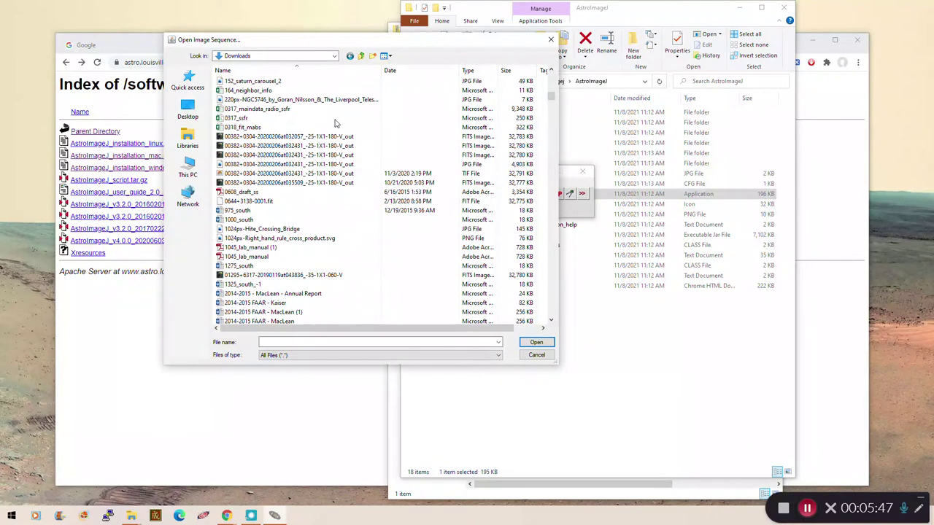
pyautogui.scroll(1, 336, 122)
pyautogui.click(226, 165)
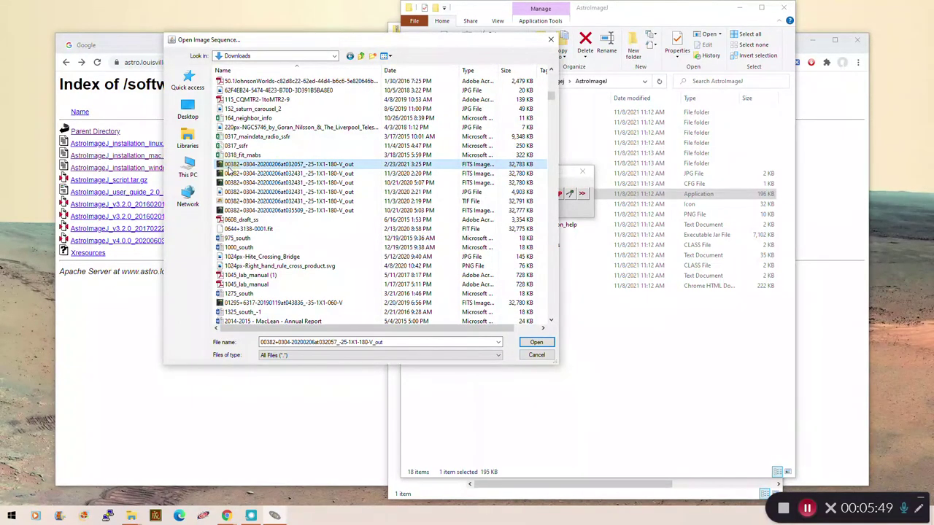
pyautogui.click(536, 342)
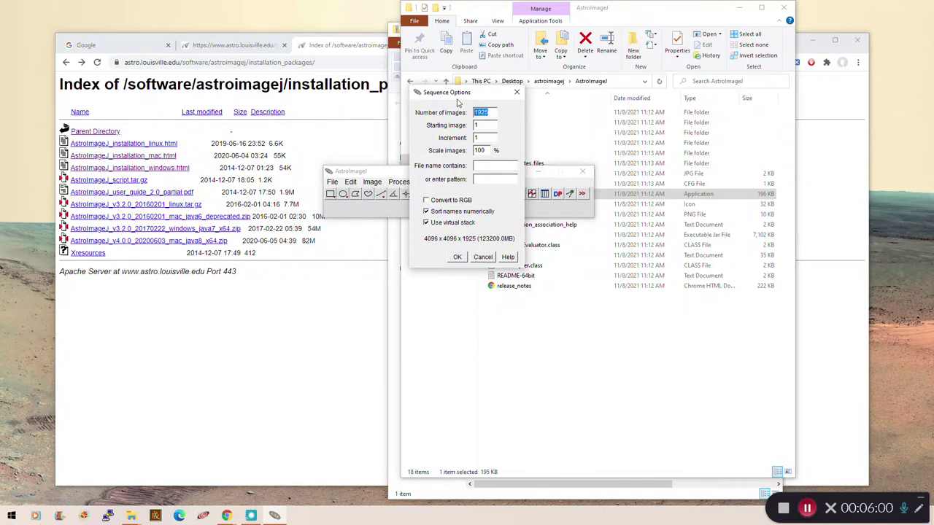
# Move the Sequence Options dialog aside and bring the AstroImageJ folder window forward.
pyautogui.moveTo(462, 97); pyautogui.dragTo(678, 89)
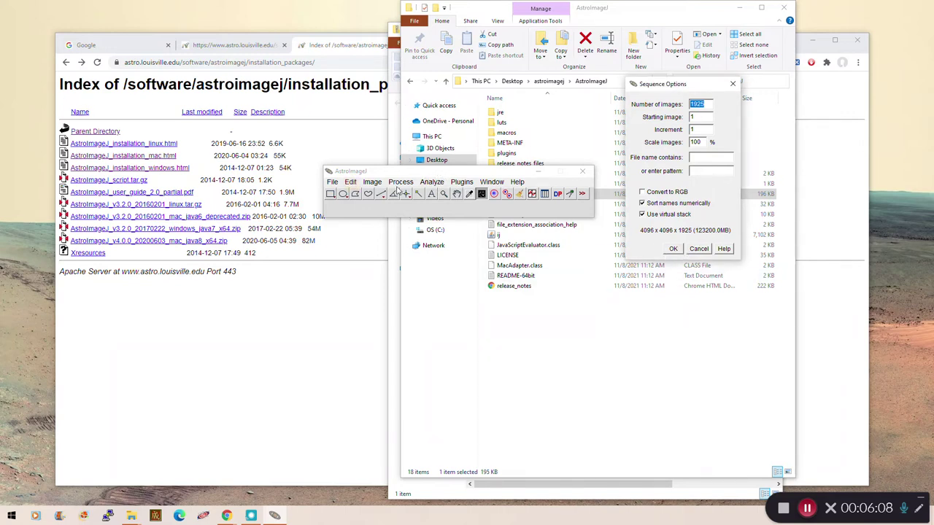
pyautogui.click(696, 157)
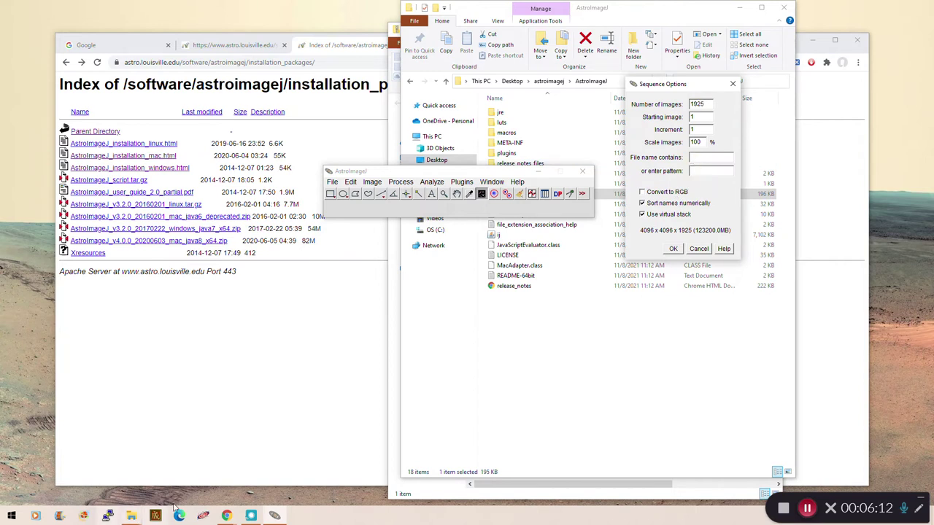
pyautogui.click(132, 516)
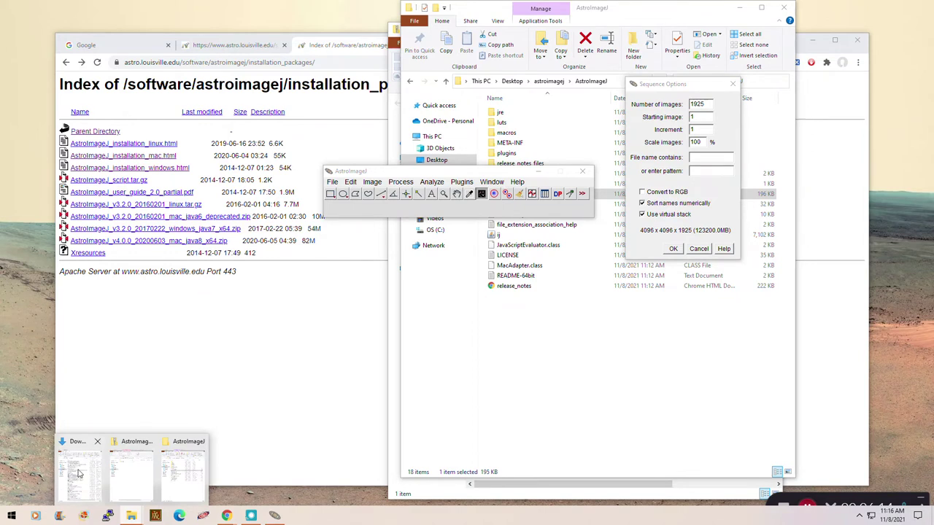
pyautogui.click(179, 467)
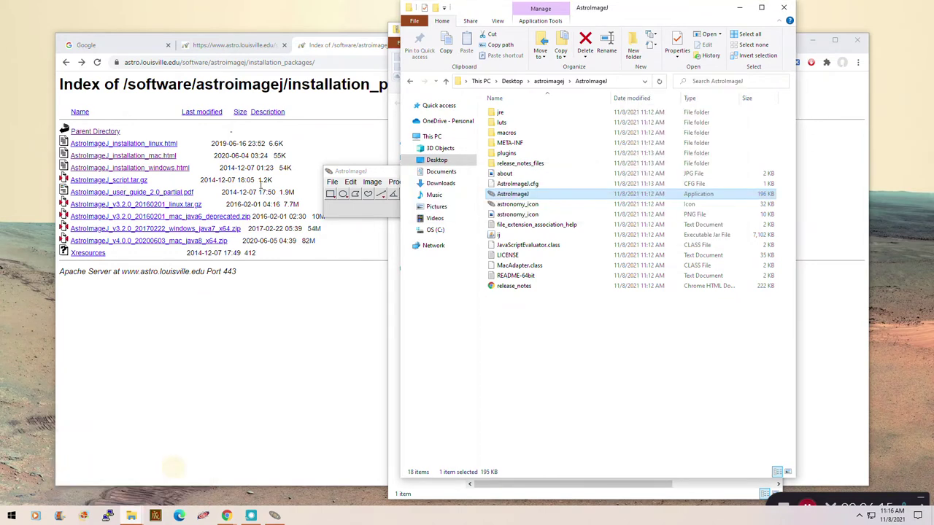
# Show the Downloads folder beside the sequence options and scroll down to the FITS files.
pyautogui.click(440, 183)
pyautogui.moveTo(617, 13); pyautogui.dragTo(425, 60)
pyautogui.scroll(-8, 406, 201)
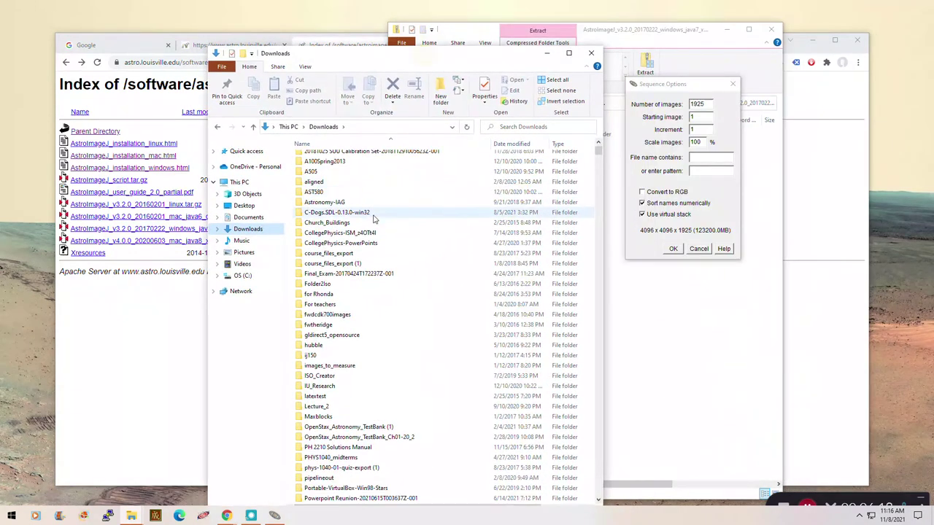
pyautogui.scroll(-15, 407, 201)
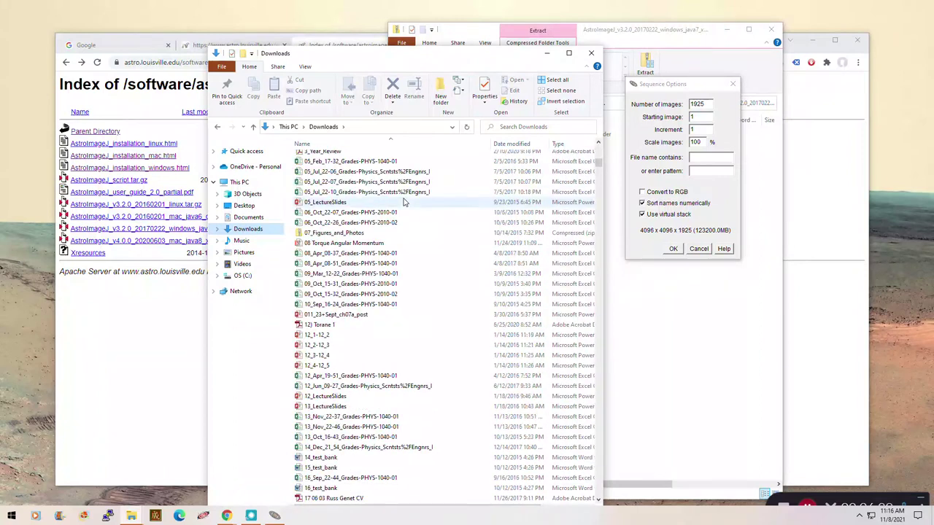
pyautogui.scroll(-5, 406, 203)
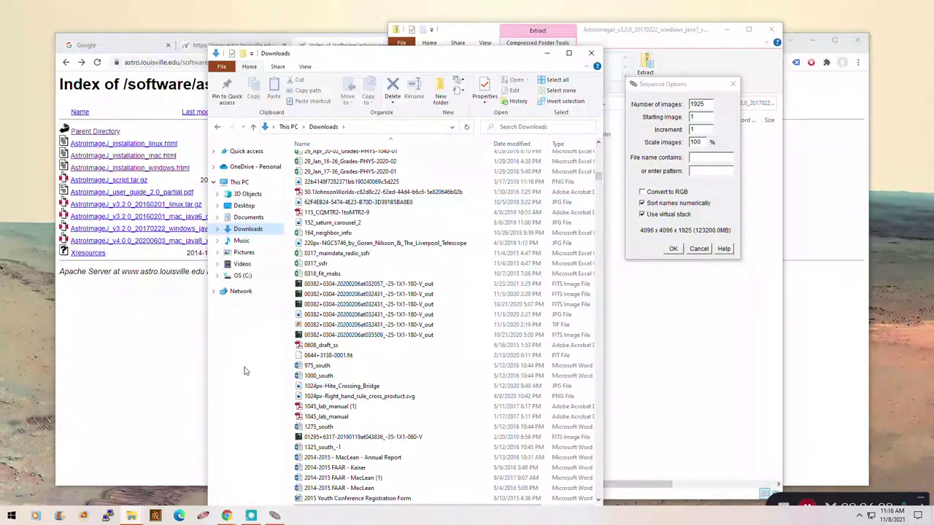
# Select three 00382+0304 FITS images and begin entering the pattern 0038.
pyautogui.click(314, 305)
pyautogui.keyDown('shift'); pyautogui.click(312, 285); pyautogui.keyUp('shift')
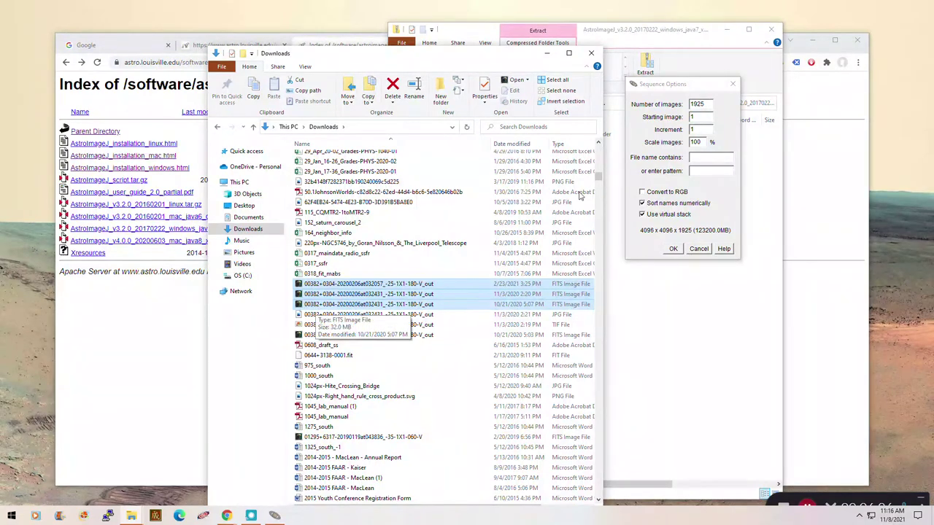
pyautogui.click(703, 171)
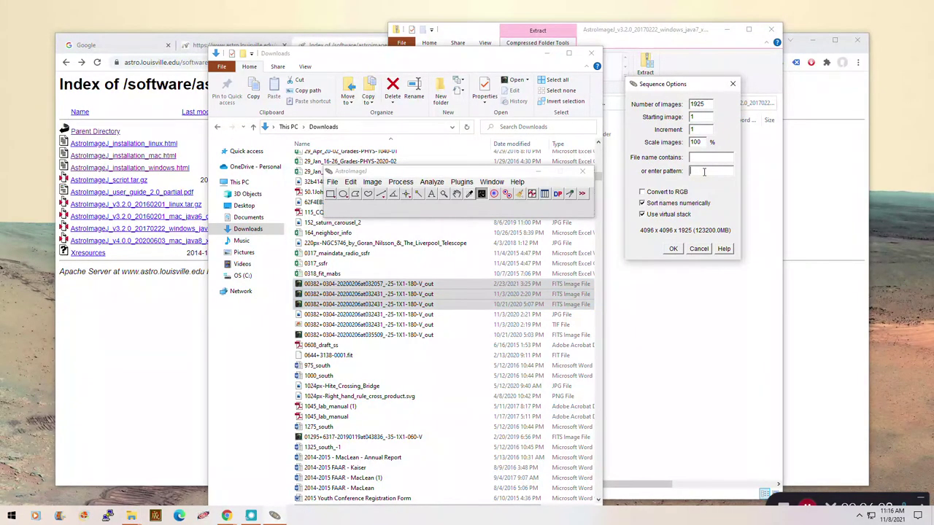
pyautogui.write('0038')
# Finish the pattern as 00382+0304 without the trailing asterisk and load the six-image stack.
pyautogui.write('2+0304*')
pyautogui.press('BackSpace')
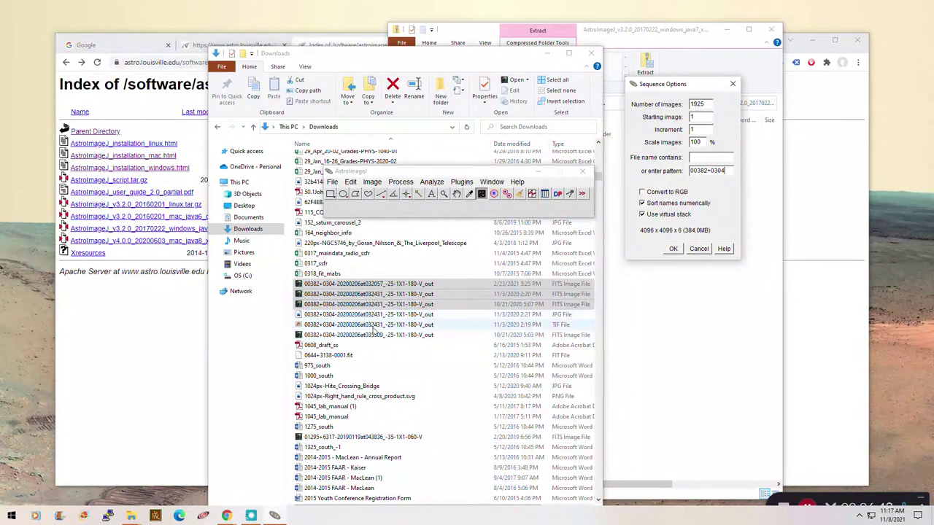
pyautogui.click(673, 249)
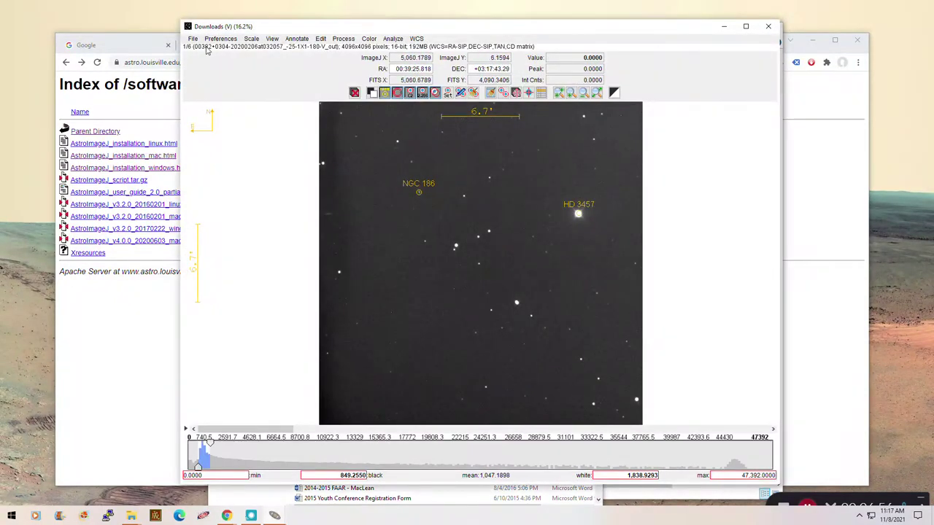
# Browse slices 1–6 of the NGC 186 stack, step back to slice 3, then close it.
pyautogui.moveTo(221, 431); pyautogui.dragTo(319, 432)
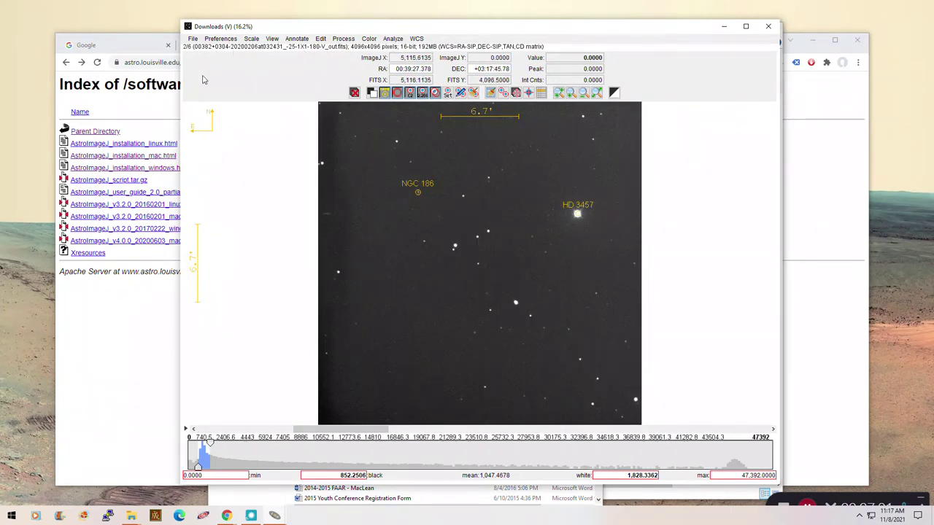
pyautogui.moveTo(314, 431); pyautogui.dragTo(377, 430)
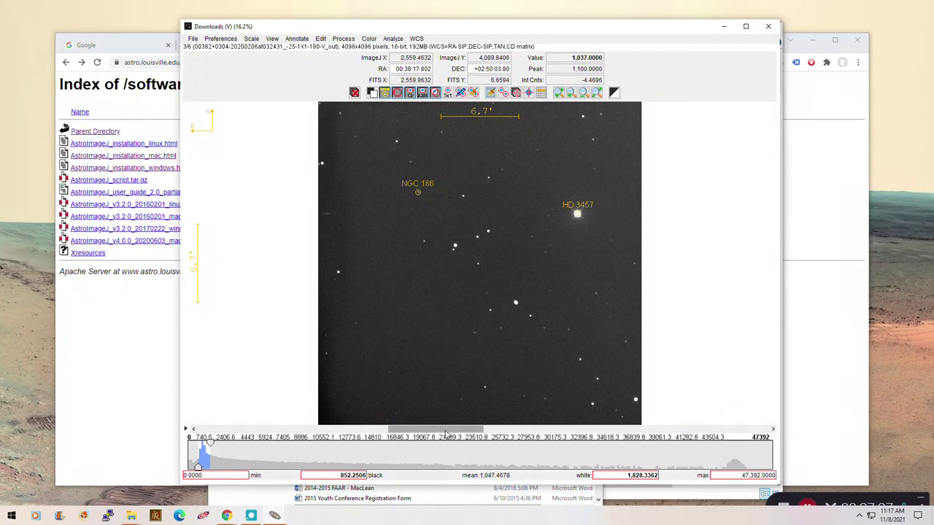
pyautogui.moveTo(448, 432); pyautogui.dragTo(515, 429)
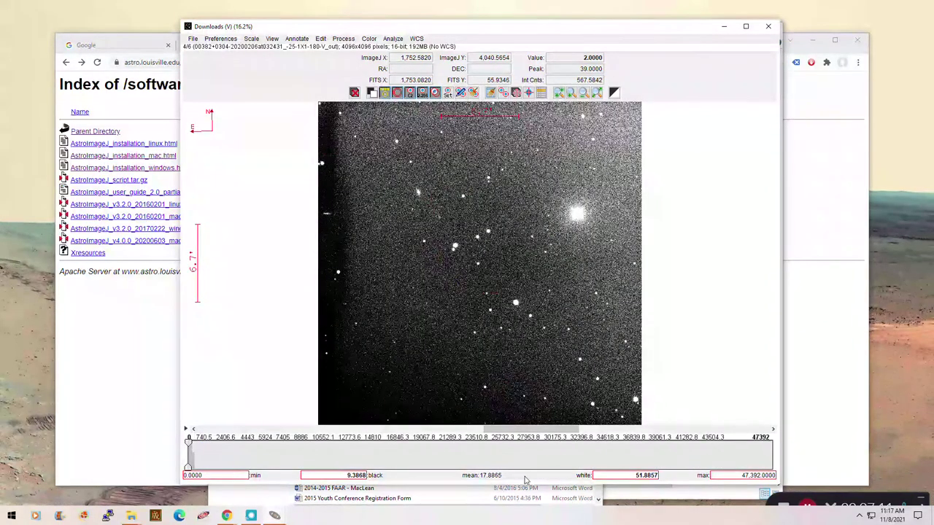
pyautogui.moveTo(513, 433); pyautogui.dragTo(635, 429)
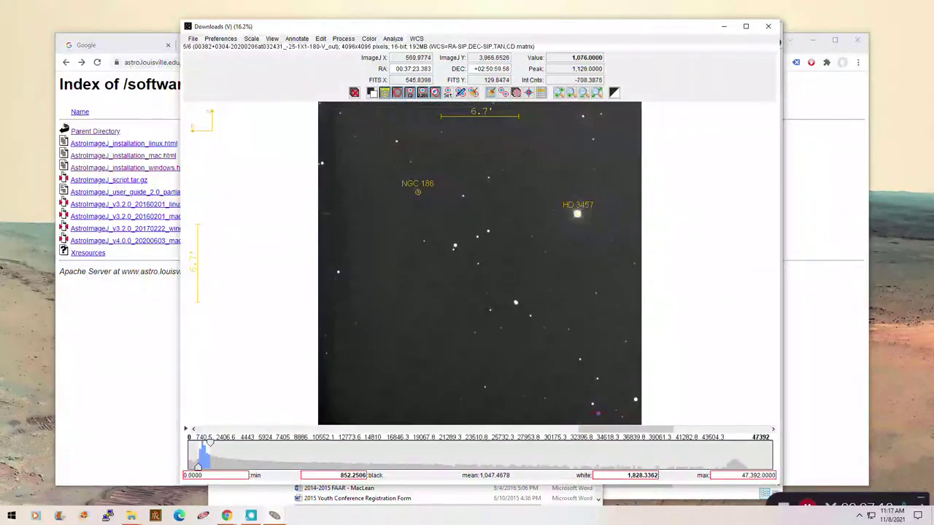
pyautogui.moveTo(644, 436); pyautogui.dragTo(714, 423)
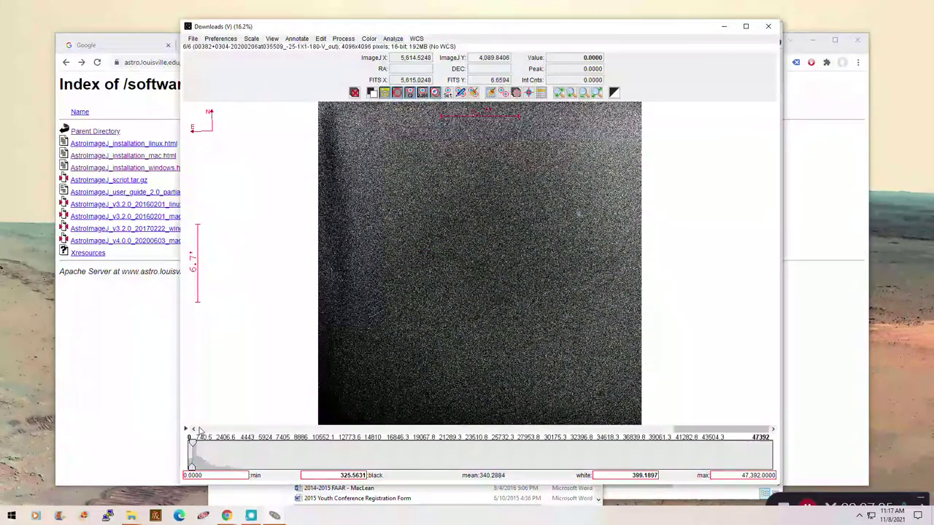
pyautogui.click(192, 431)
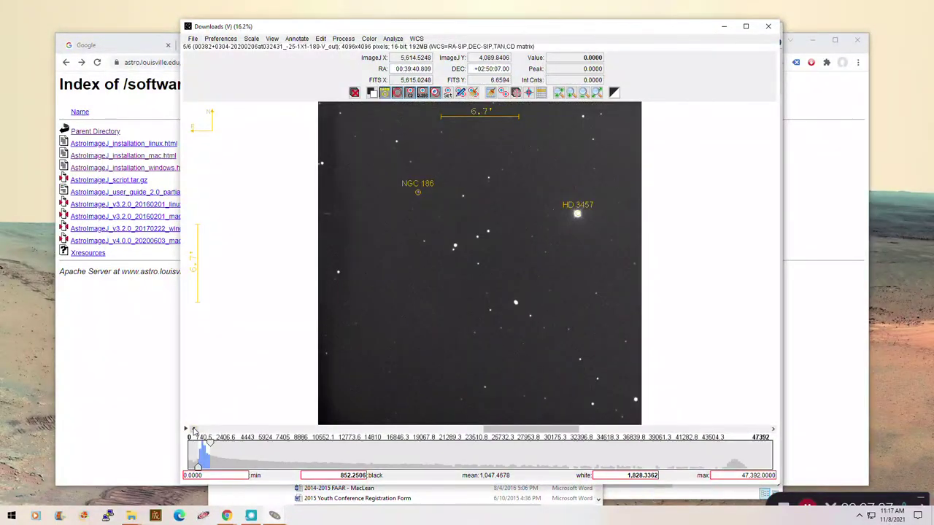
pyautogui.click(193, 431)
pyautogui.click(193, 430)
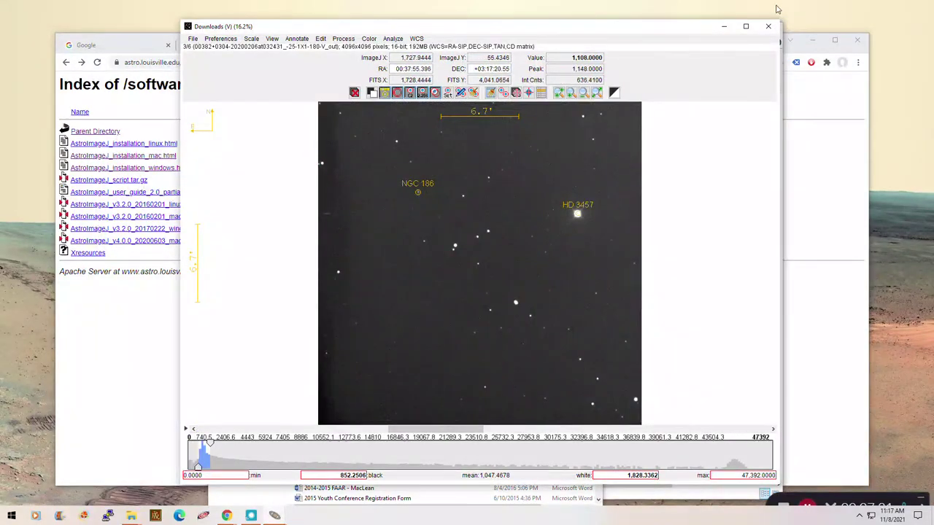
pyautogui.click(770, 28)
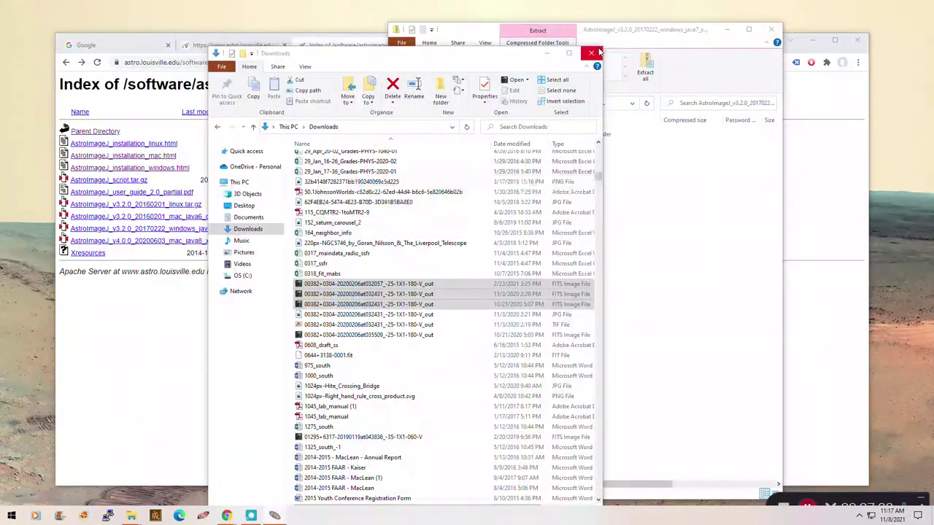
# Check the installed version 3.2.0 in About, then start Help > Update AstroImageJ.
pyautogui.moveTo(458, 174); pyautogui.dragTo(408, 93)
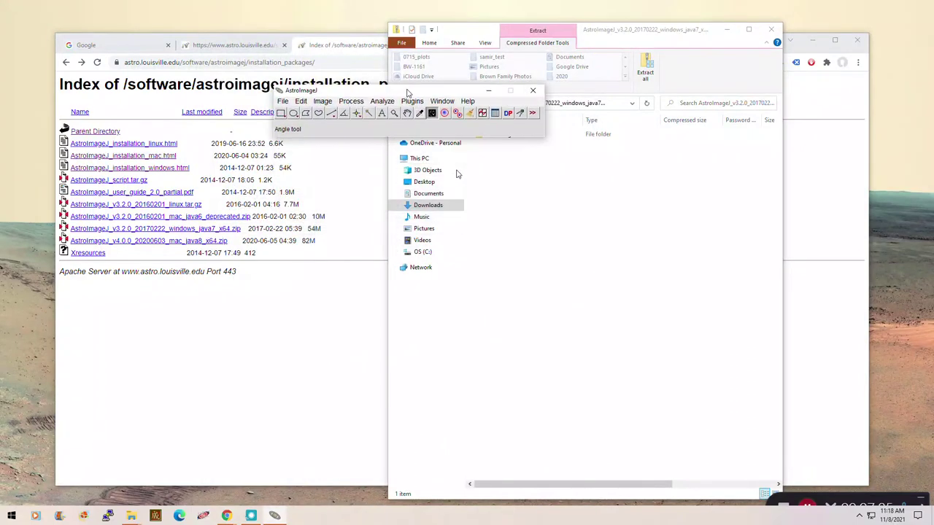
pyautogui.click(467, 101)
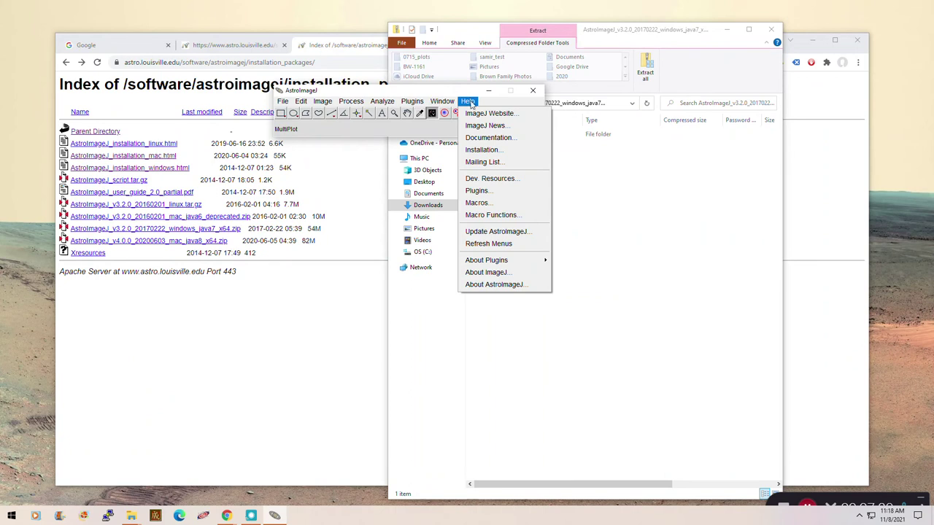
pyautogui.click(507, 286)
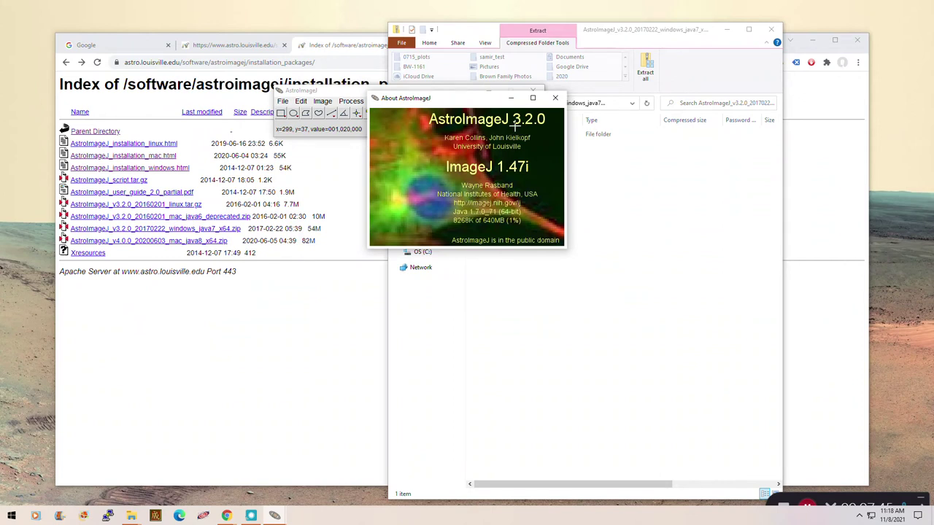
pyautogui.moveTo(473, 101); pyautogui.dragTo(678, 124)
pyautogui.click(468, 102)
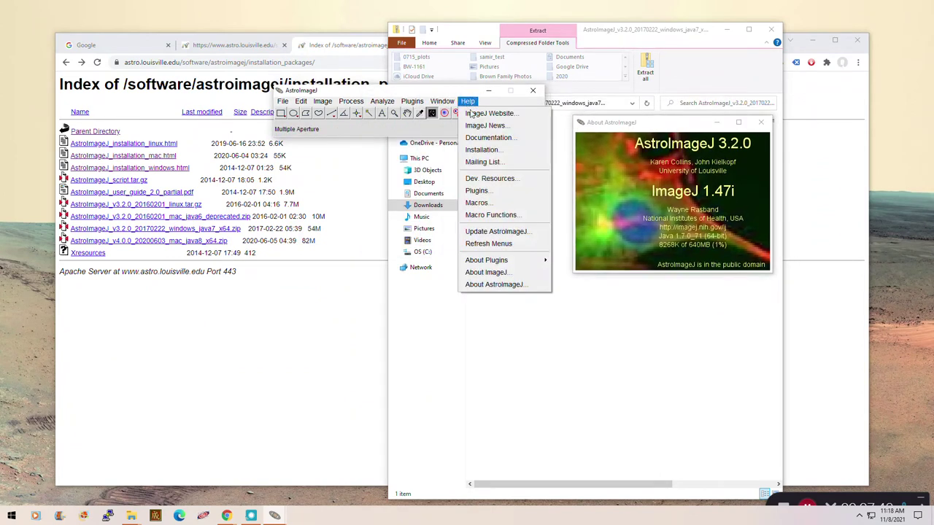
pyautogui.click(491, 232)
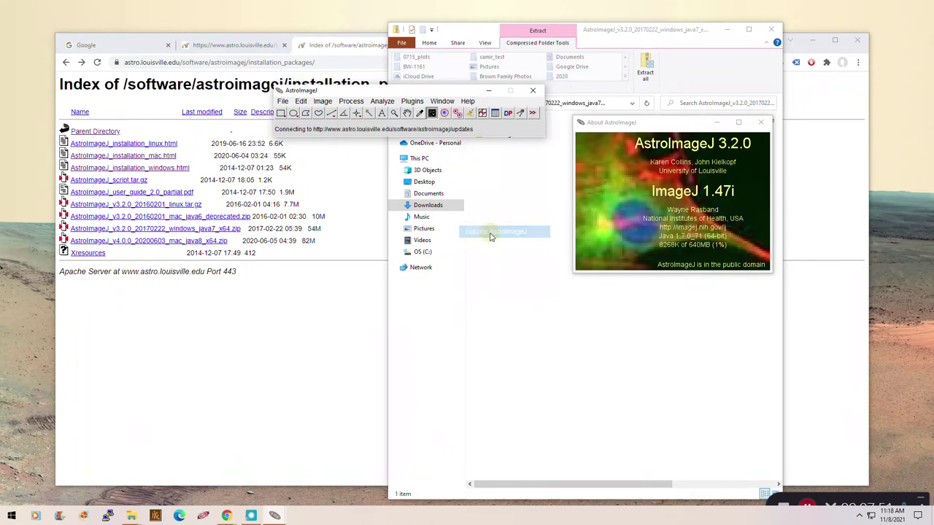
# Choose 'daily build' as the upgrade target and download it.
pyautogui.click(459, 132)
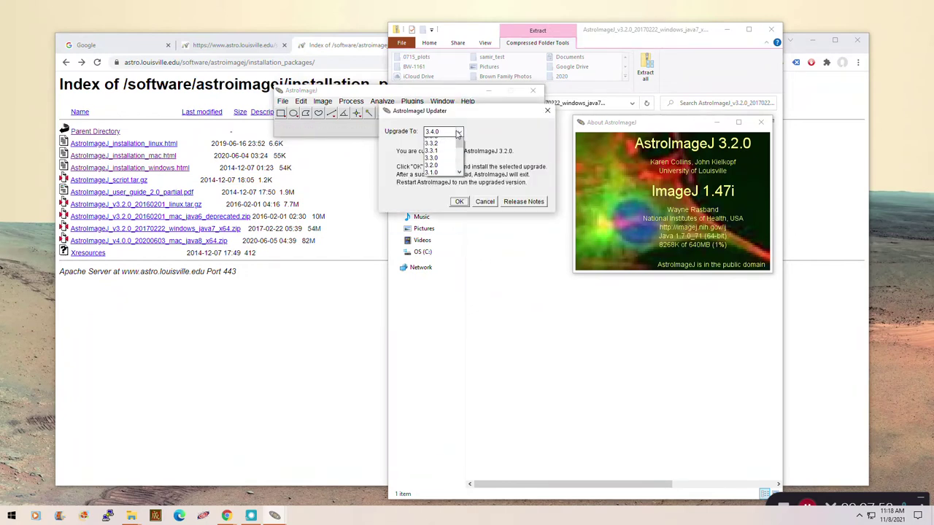
pyautogui.moveTo(461, 159); pyautogui.dragTo(462, 151)
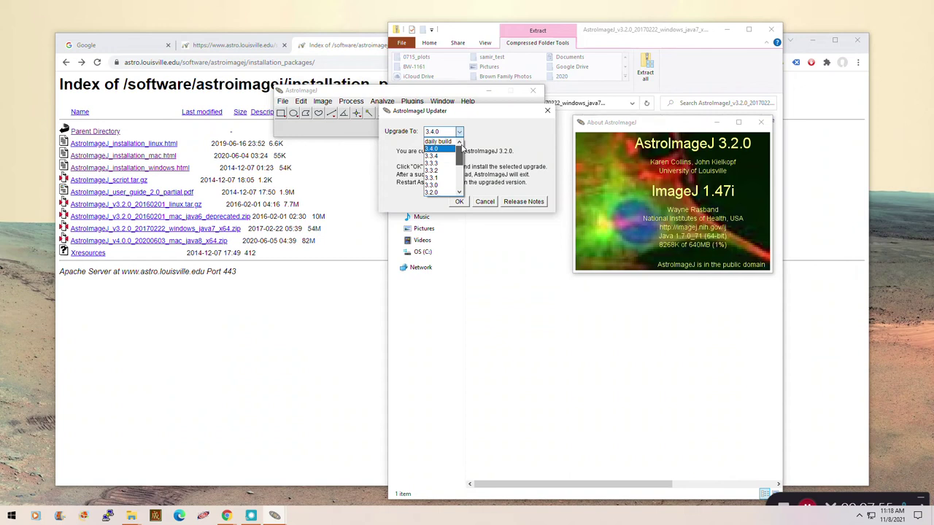
pyautogui.click(438, 140)
pyautogui.click(459, 202)
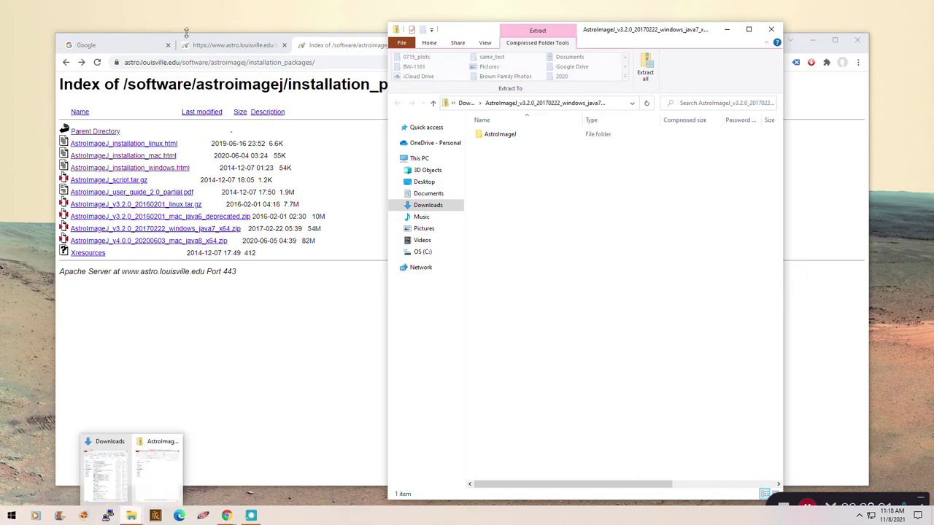
pyautogui.click(216, 44)
# Minimize the browser and zip folder, then relaunch AstroImageJ by searching 'astro' in Start.
pyautogui.click(813, 39)
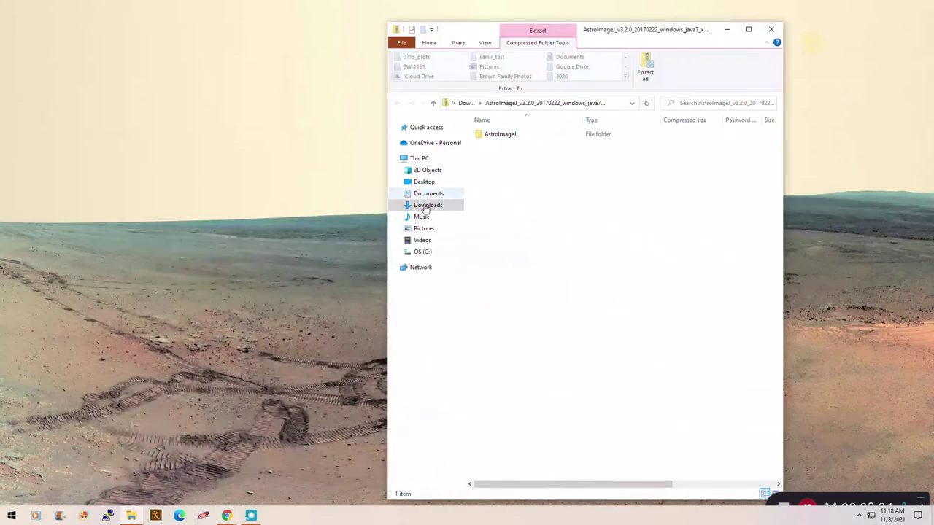
pyautogui.click(728, 33)
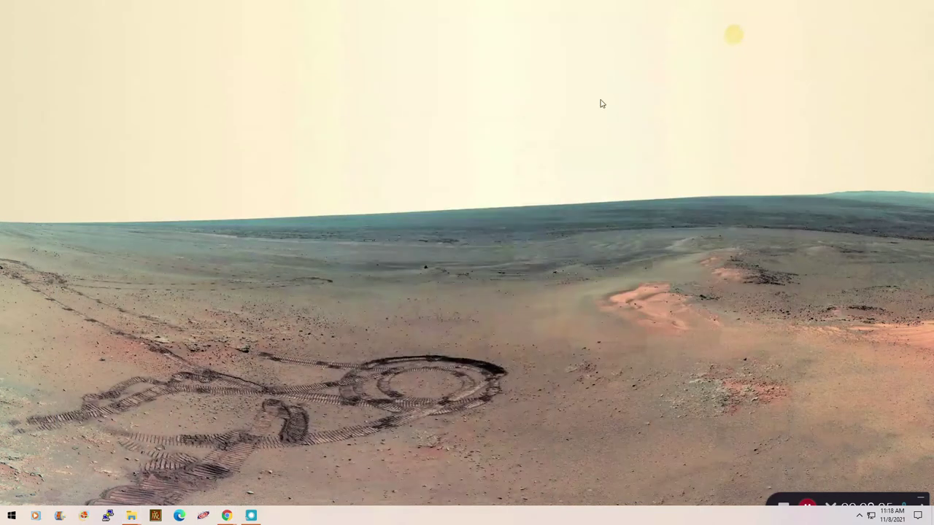
pyautogui.click(12, 516)
pyautogui.write('a')
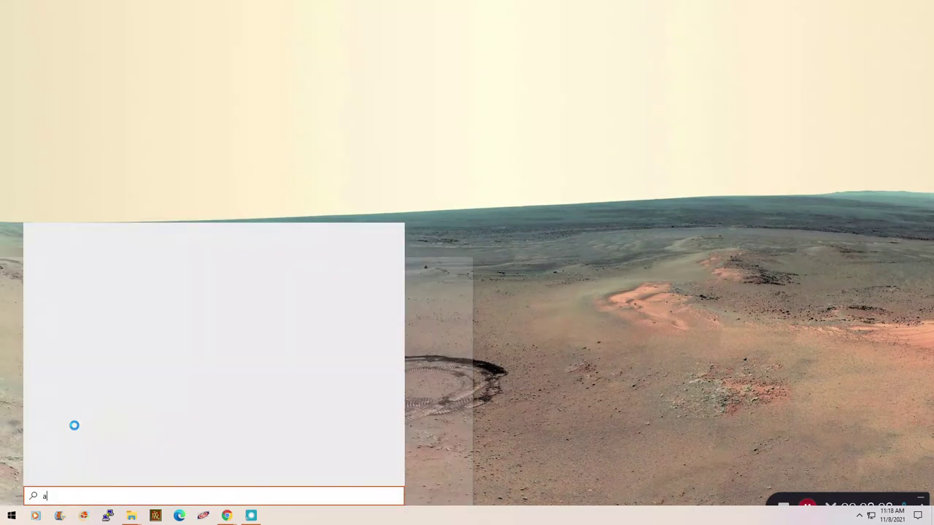
pyautogui.write('stro')
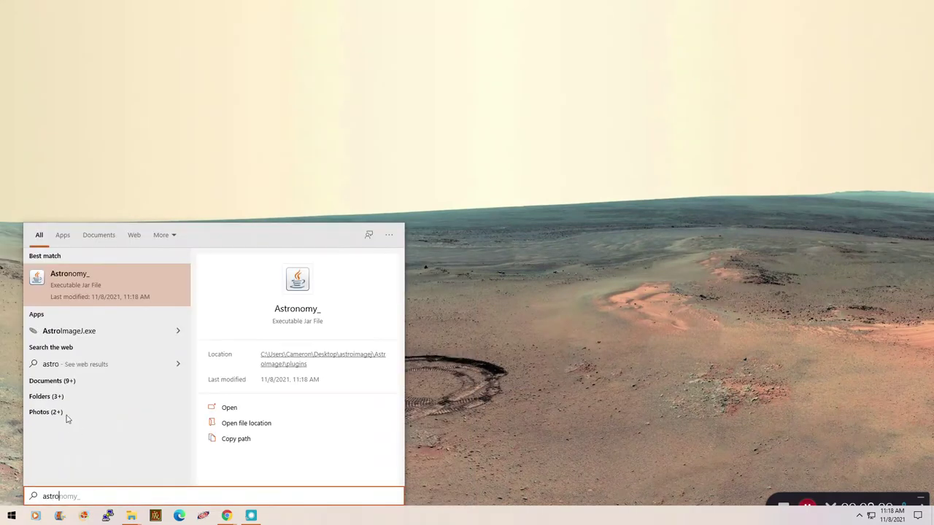
pyautogui.click(65, 332)
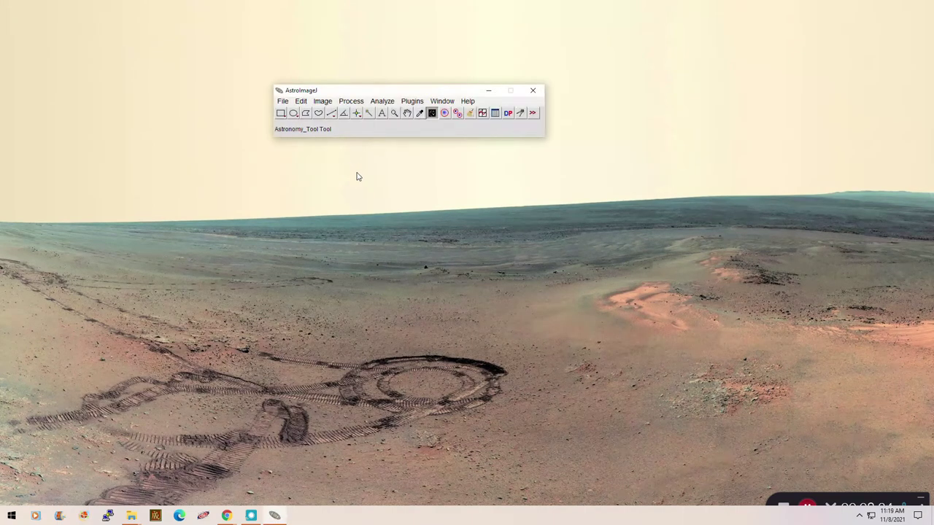
# Open Help > About AstroImageJ to confirm version 3.4.0.25.
pyautogui.click(467, 100)
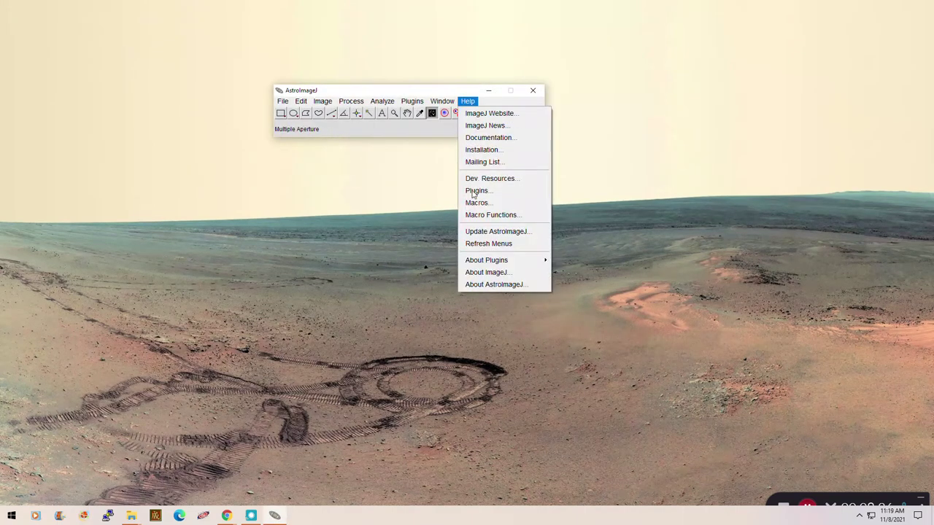
pyautogui.click(485, 285)
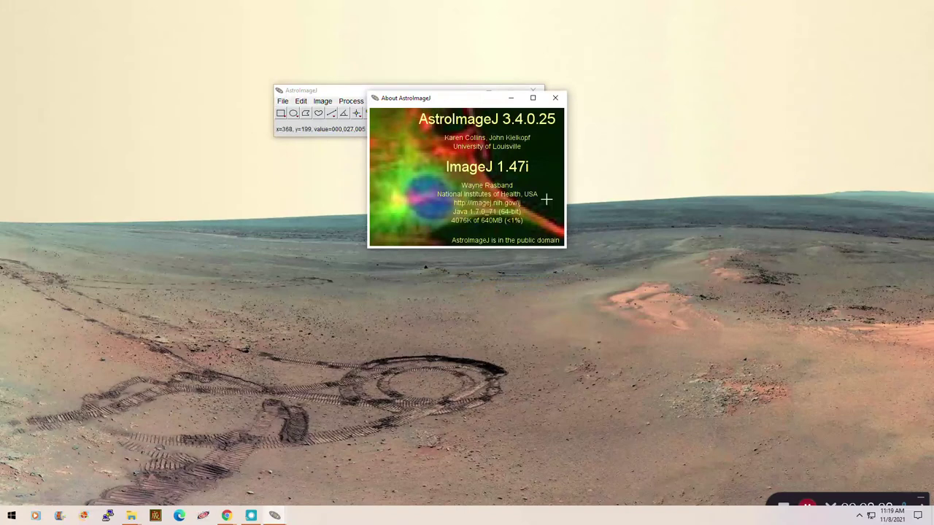
pyautogui.moveTo(489, 104); pyautogui.dragTo(660, 145)
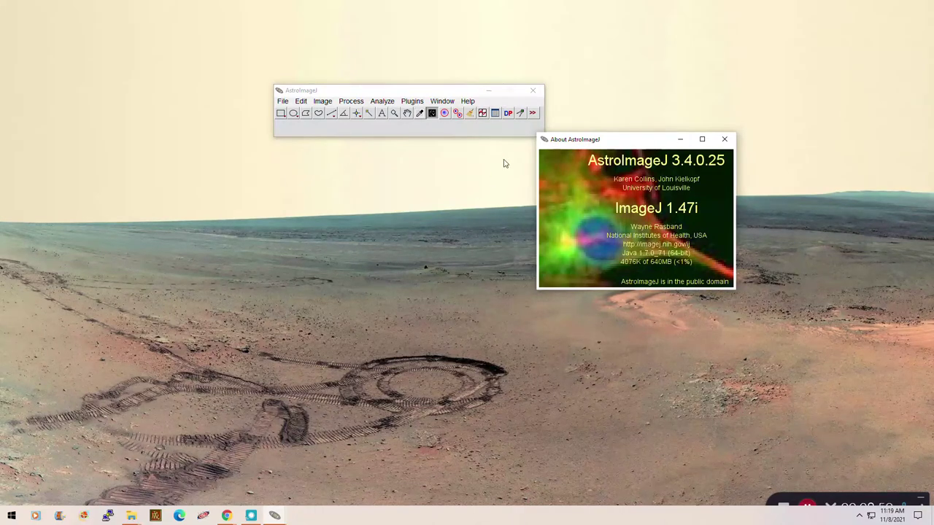
pyautogui.click(350, 89)
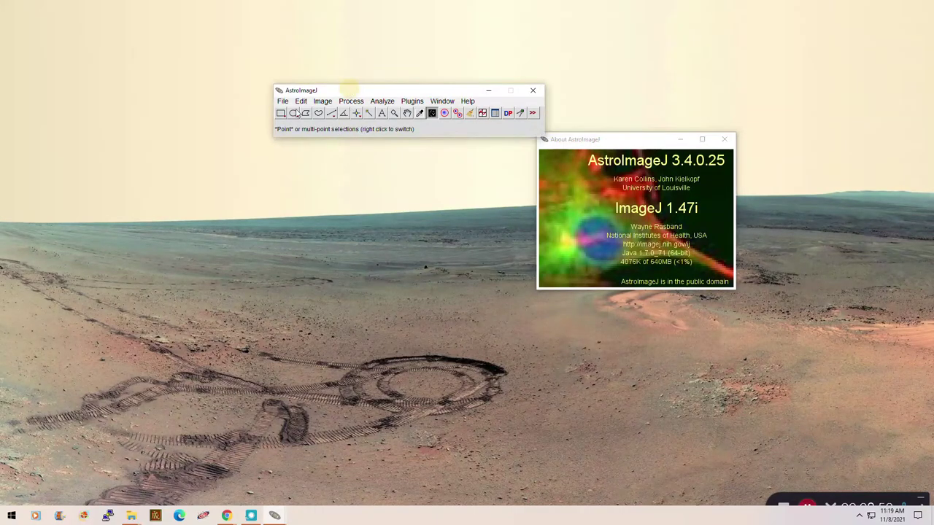
# Set Maximum memory to 1000 MB in Edit > Options > Memory & Threads, then quit AstroImageJ.
pyautogui.click(723, 138)
pyautogui.click(281, 101)
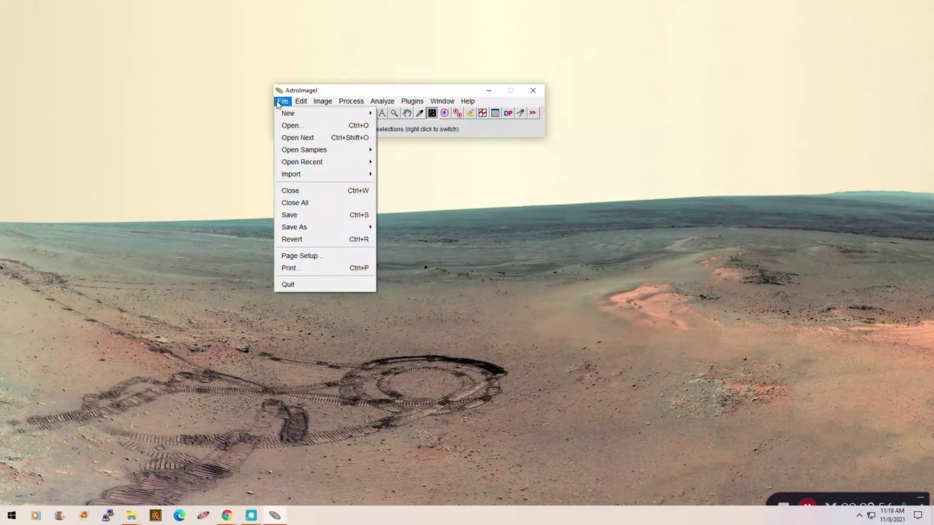
pyautogui.moveTo(305, 102)
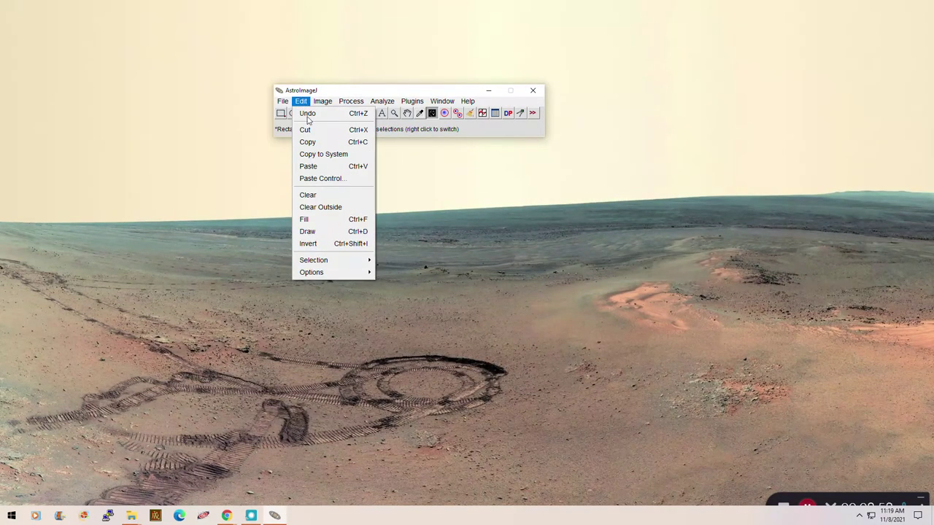
pyautogui.moveTo(335, 276)
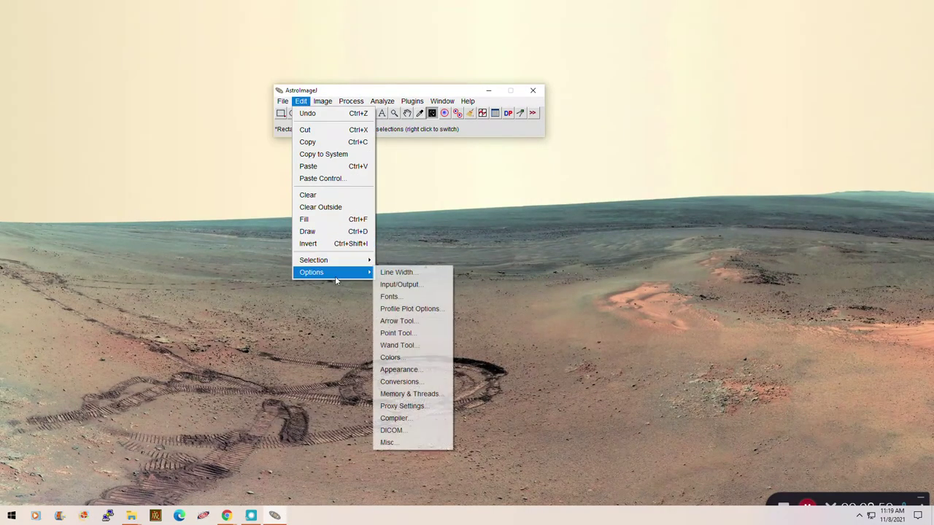
pyautogui.click(400, 395)
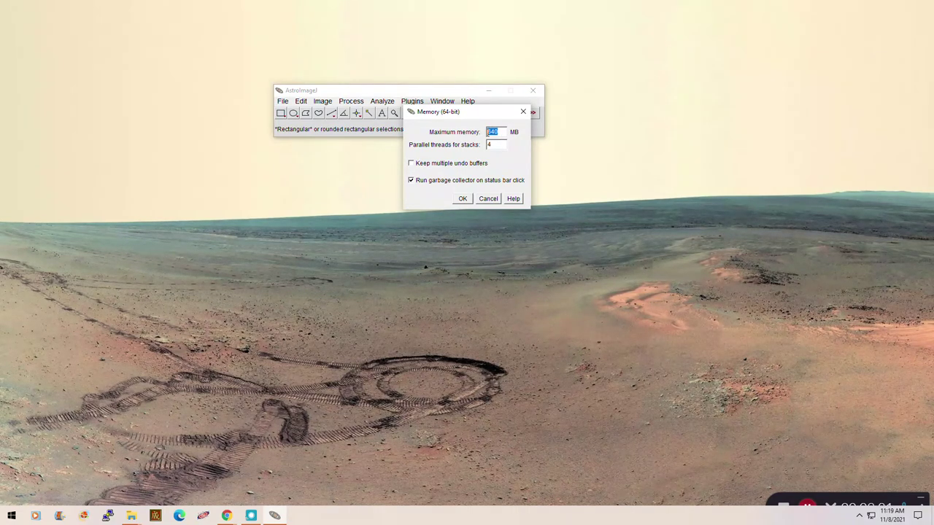
pyautogui.write('1000')
pyautogui.click(463, 199)
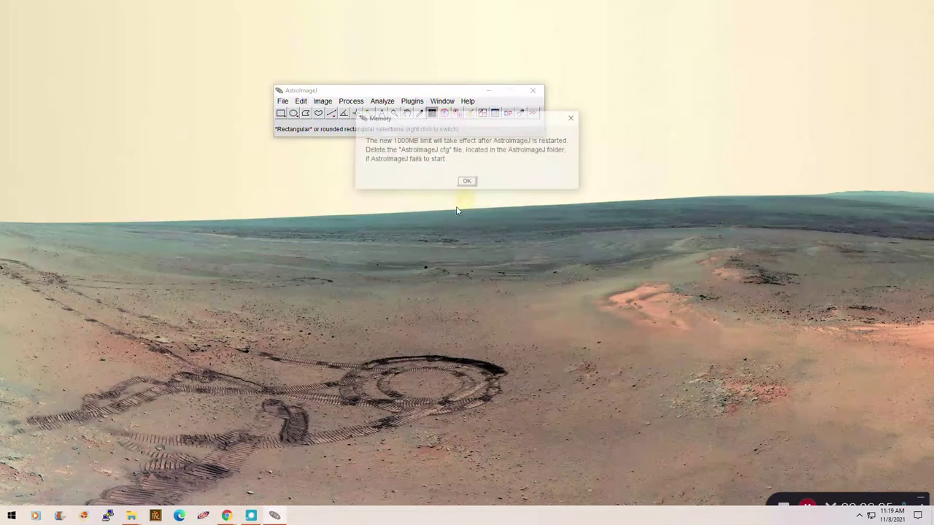
pyautogui.click(467, 183)
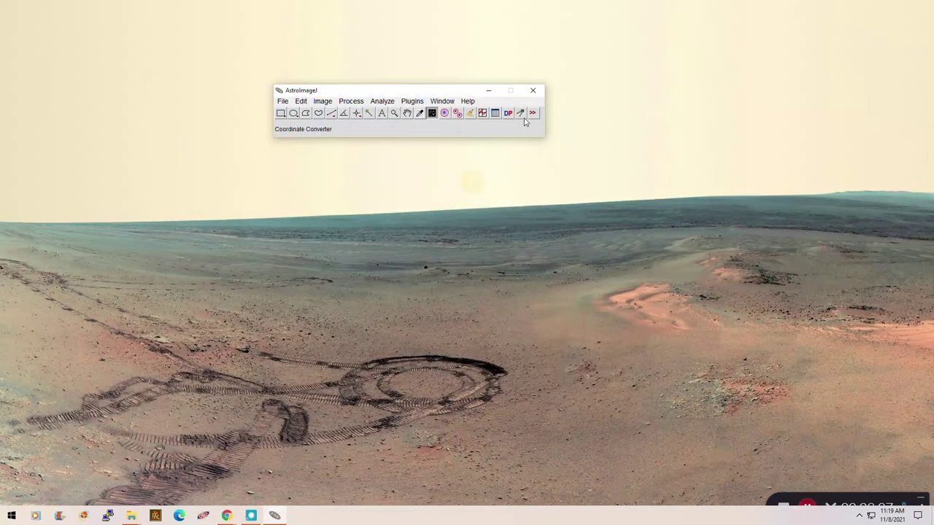
pyautogui.click(532, 90)
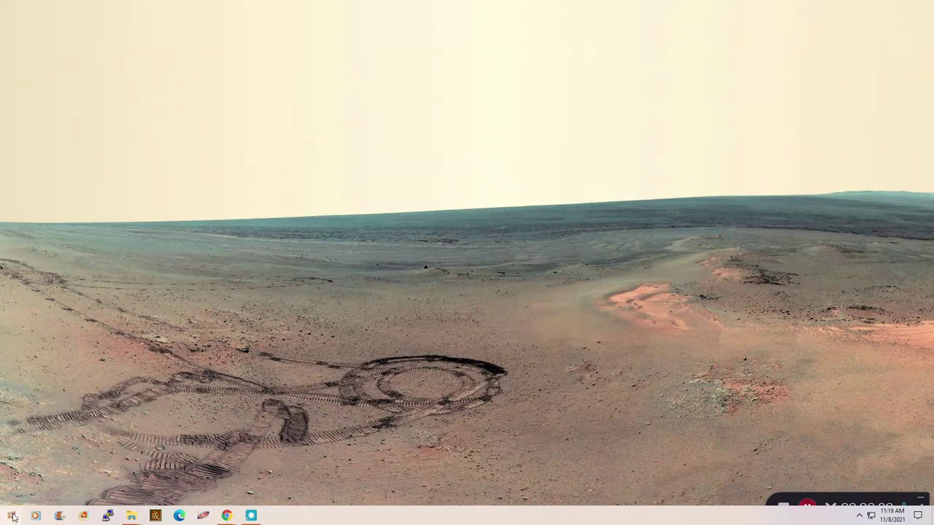
# Relaunch AstroImageJ by searching 'astr' in the Start menu.
pyautogui.click(12, 515)
pyautogui.write('astr')
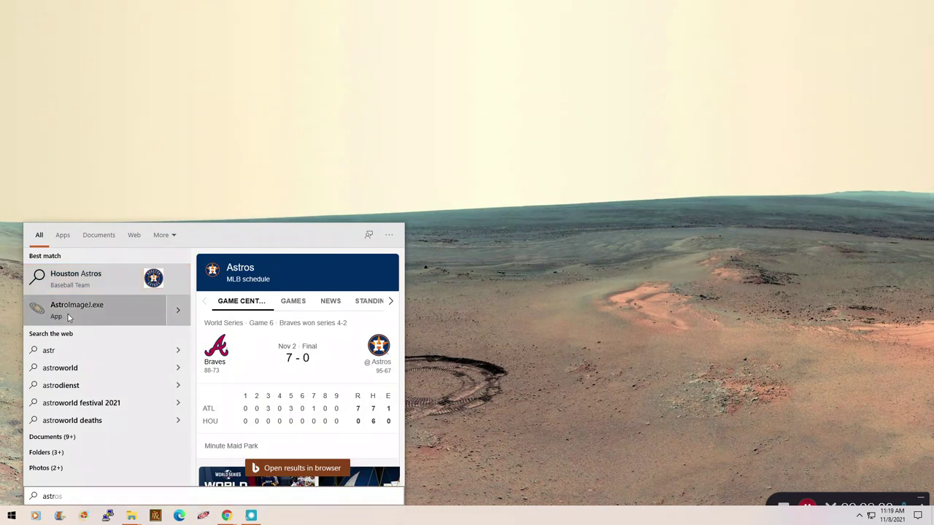
pyautogui.click(73, 312)
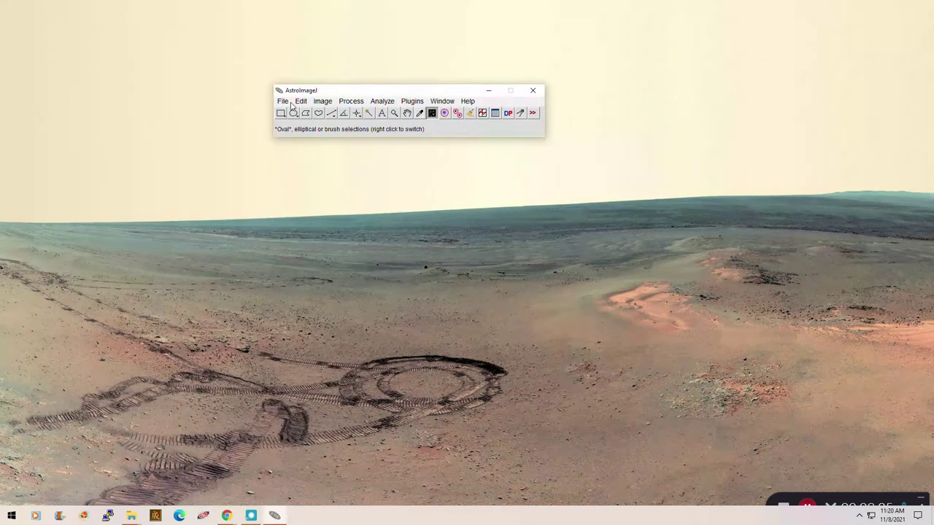
# Open Memory & Threads to confirm the 1000 MB maximum, then close it.
pyautogui.click(300, 101)
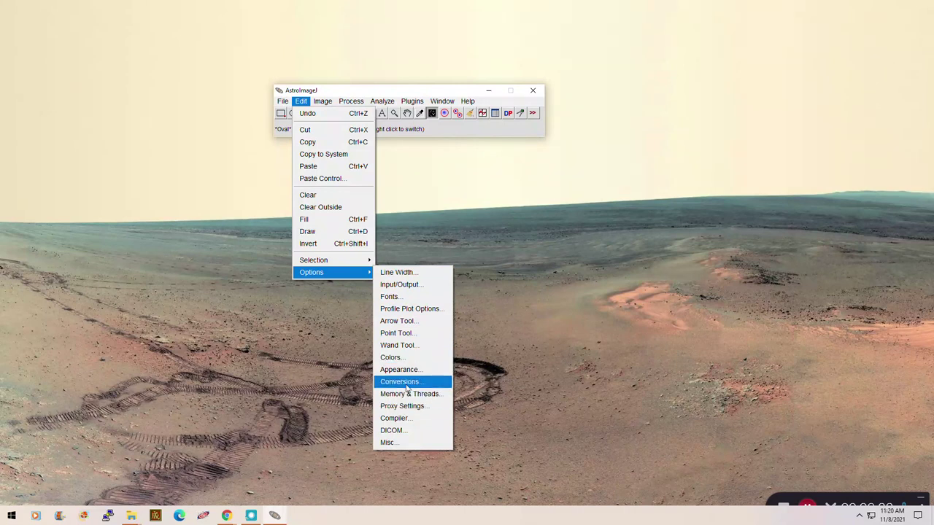
pyautogui.click(409, 394)
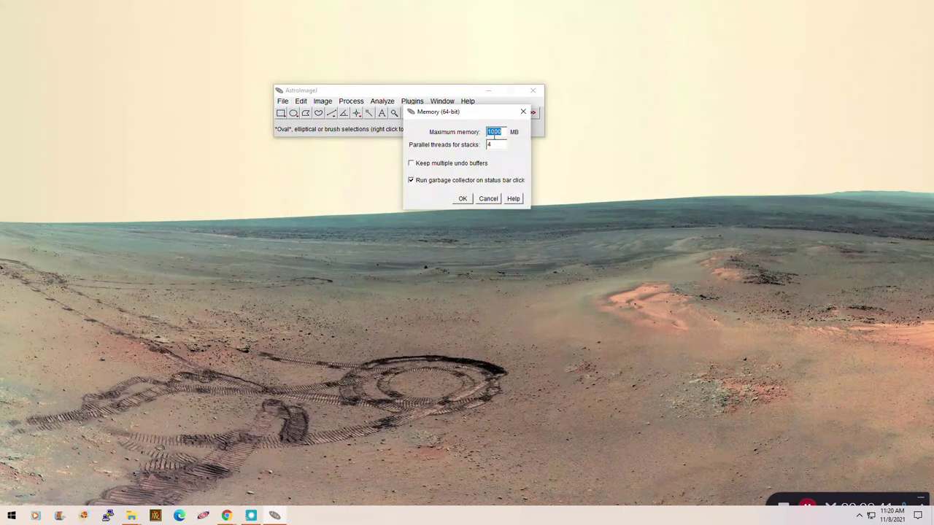
pyautogui.click(463, 199)
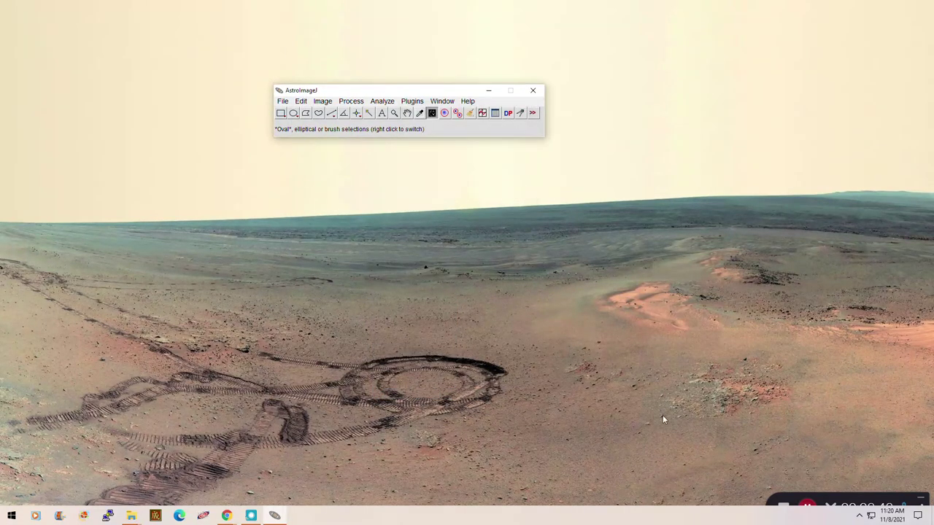